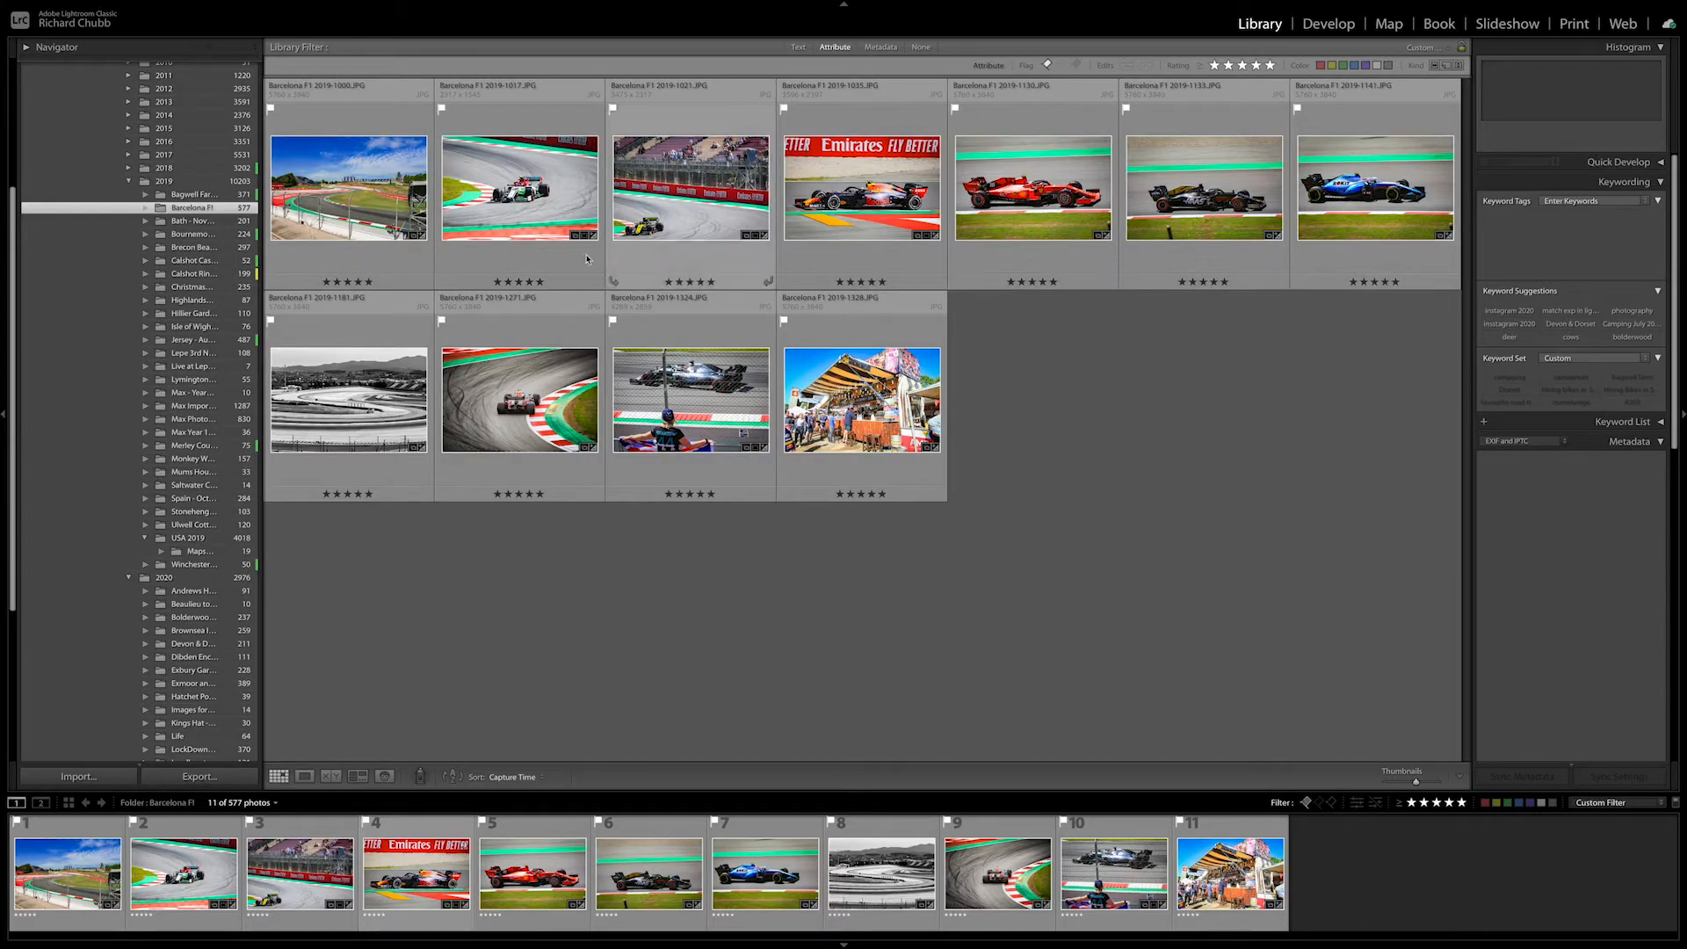
Select all 11 photos in the Barcelona F1 folder and open the Rename Photos dialog.
click(366, 195)
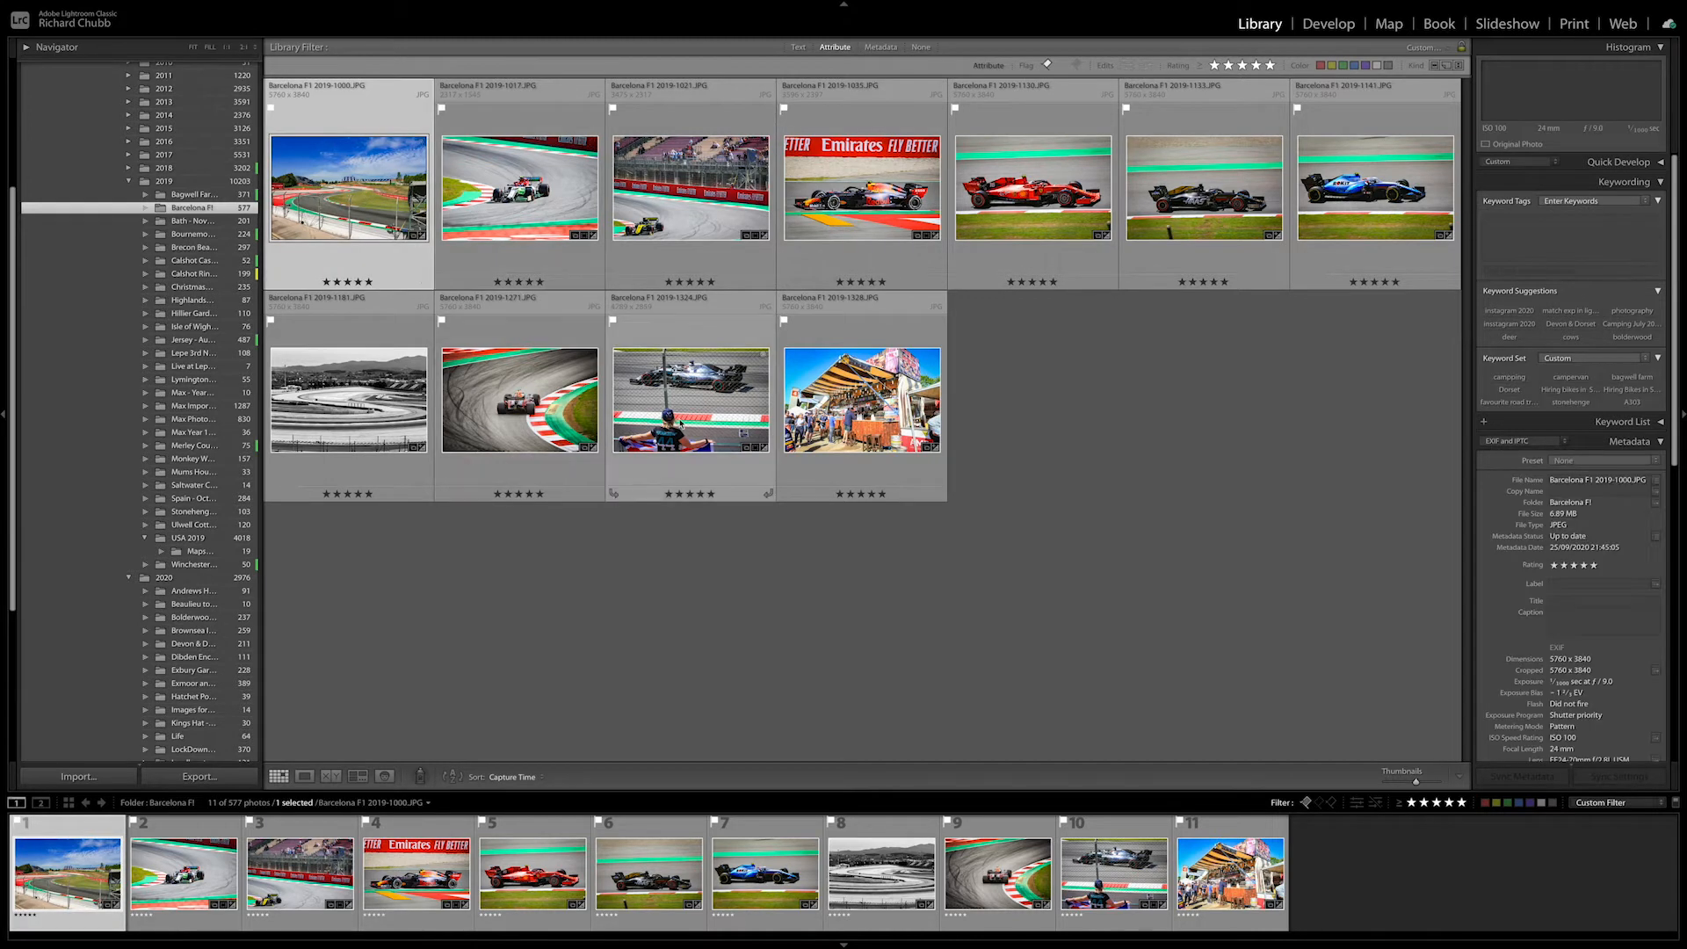
shift+click(867, 428)
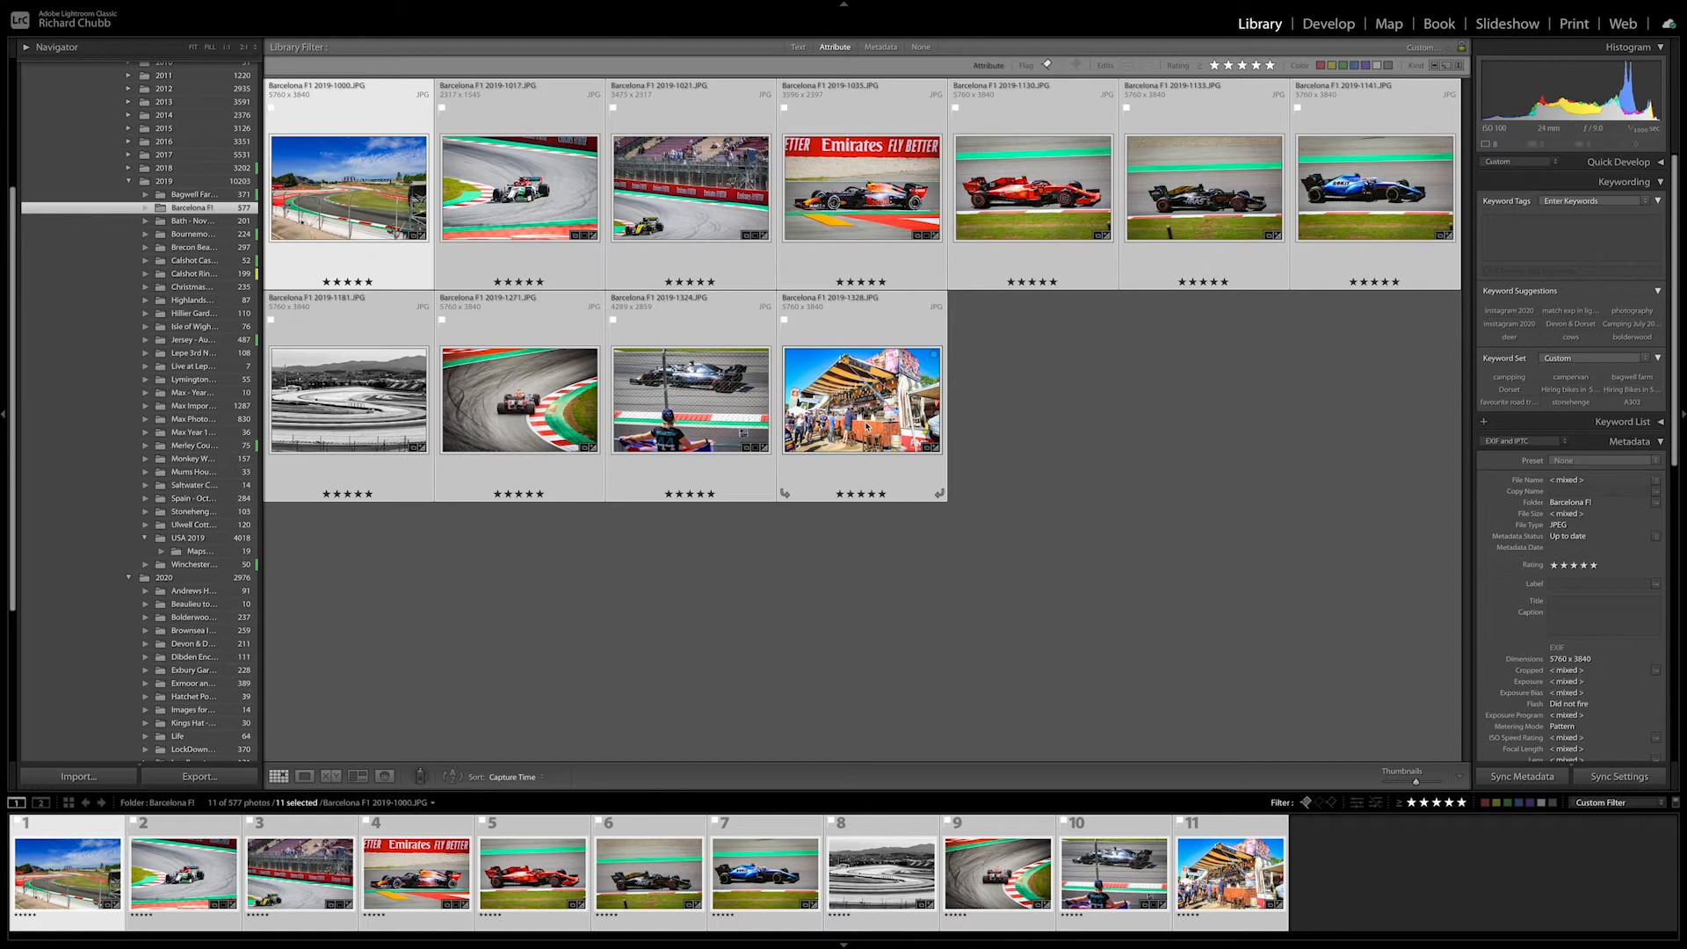
mouse_move(275, 8)
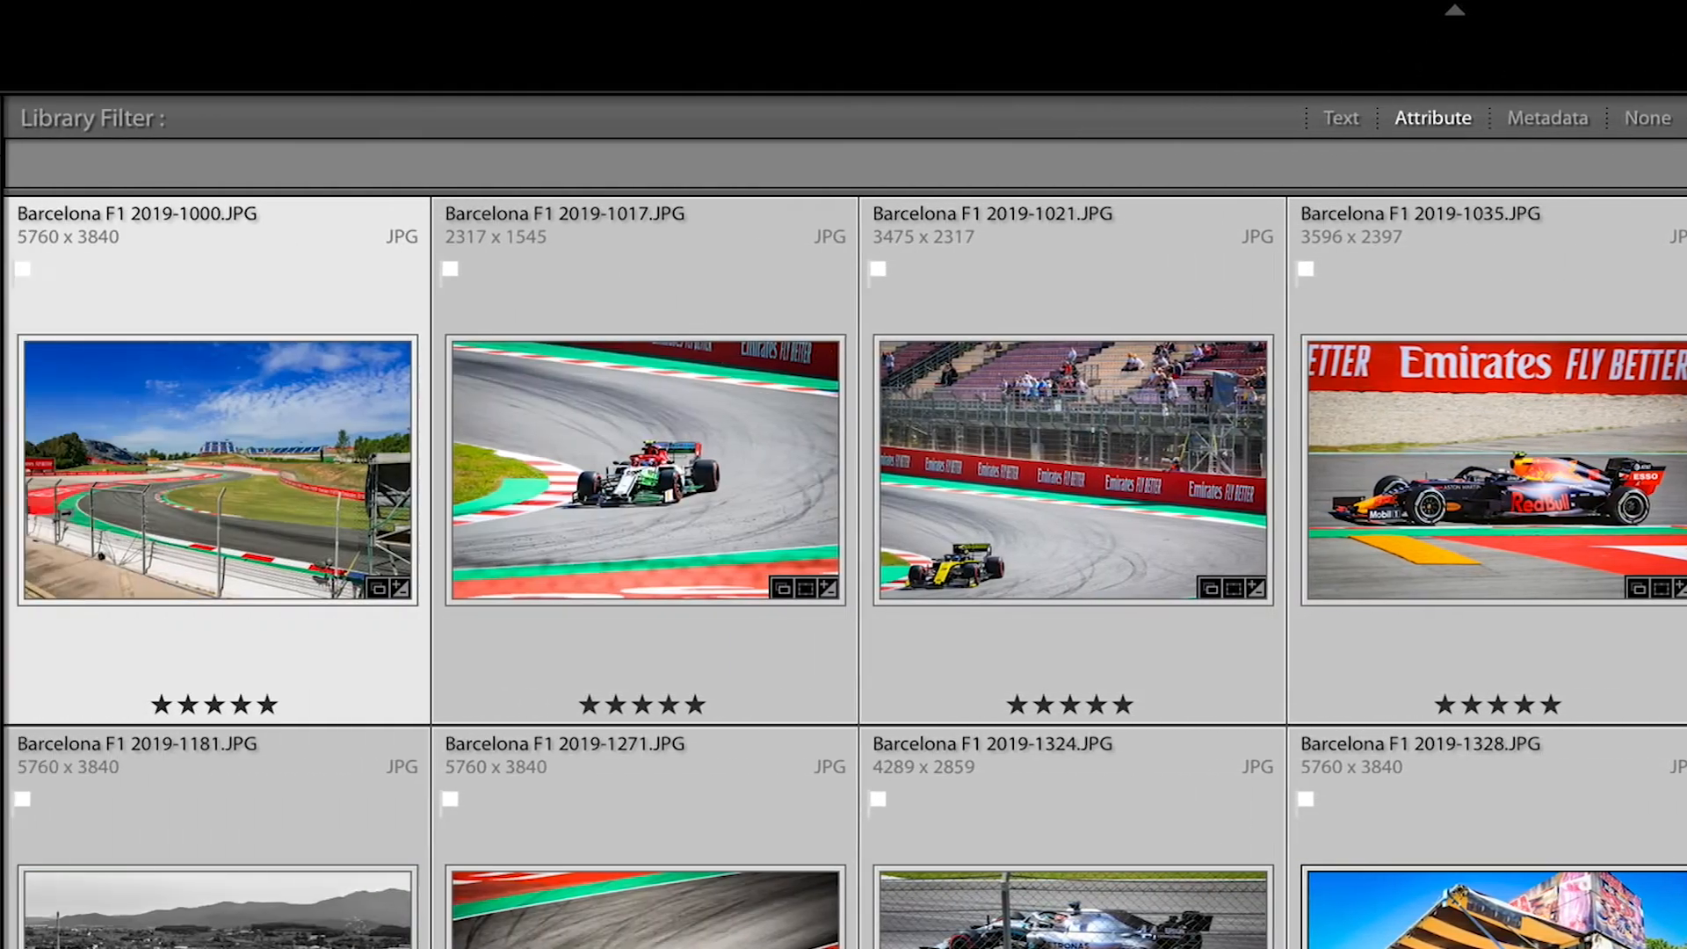
mouse_move(368, 7)
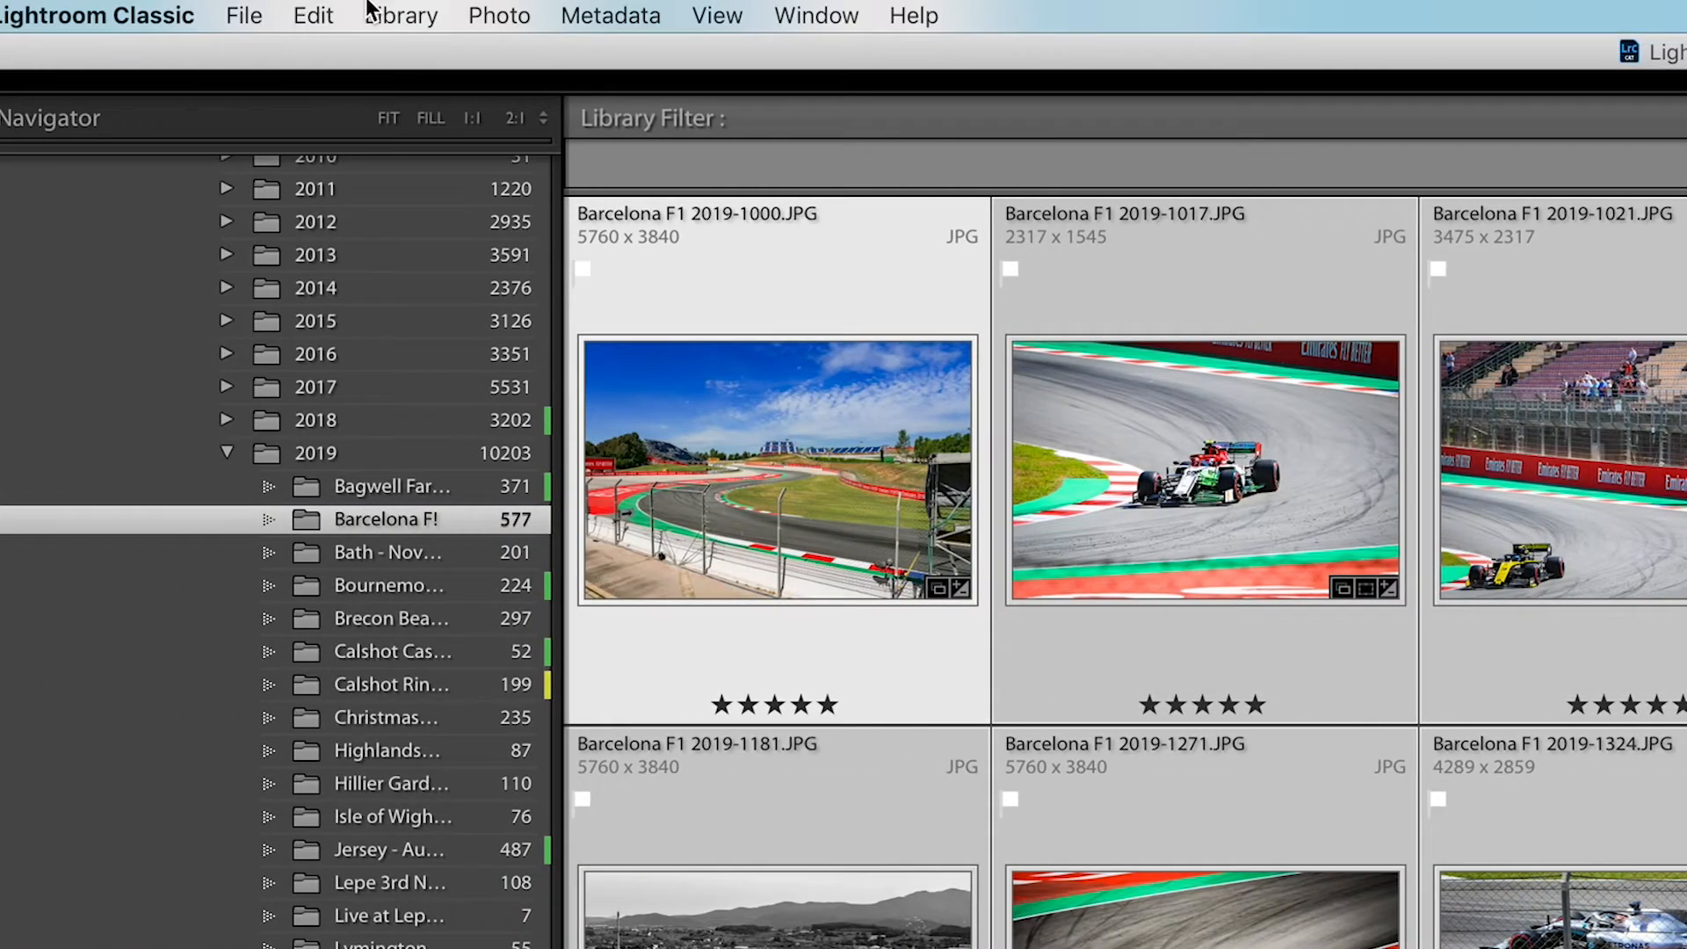
click(413, 14)
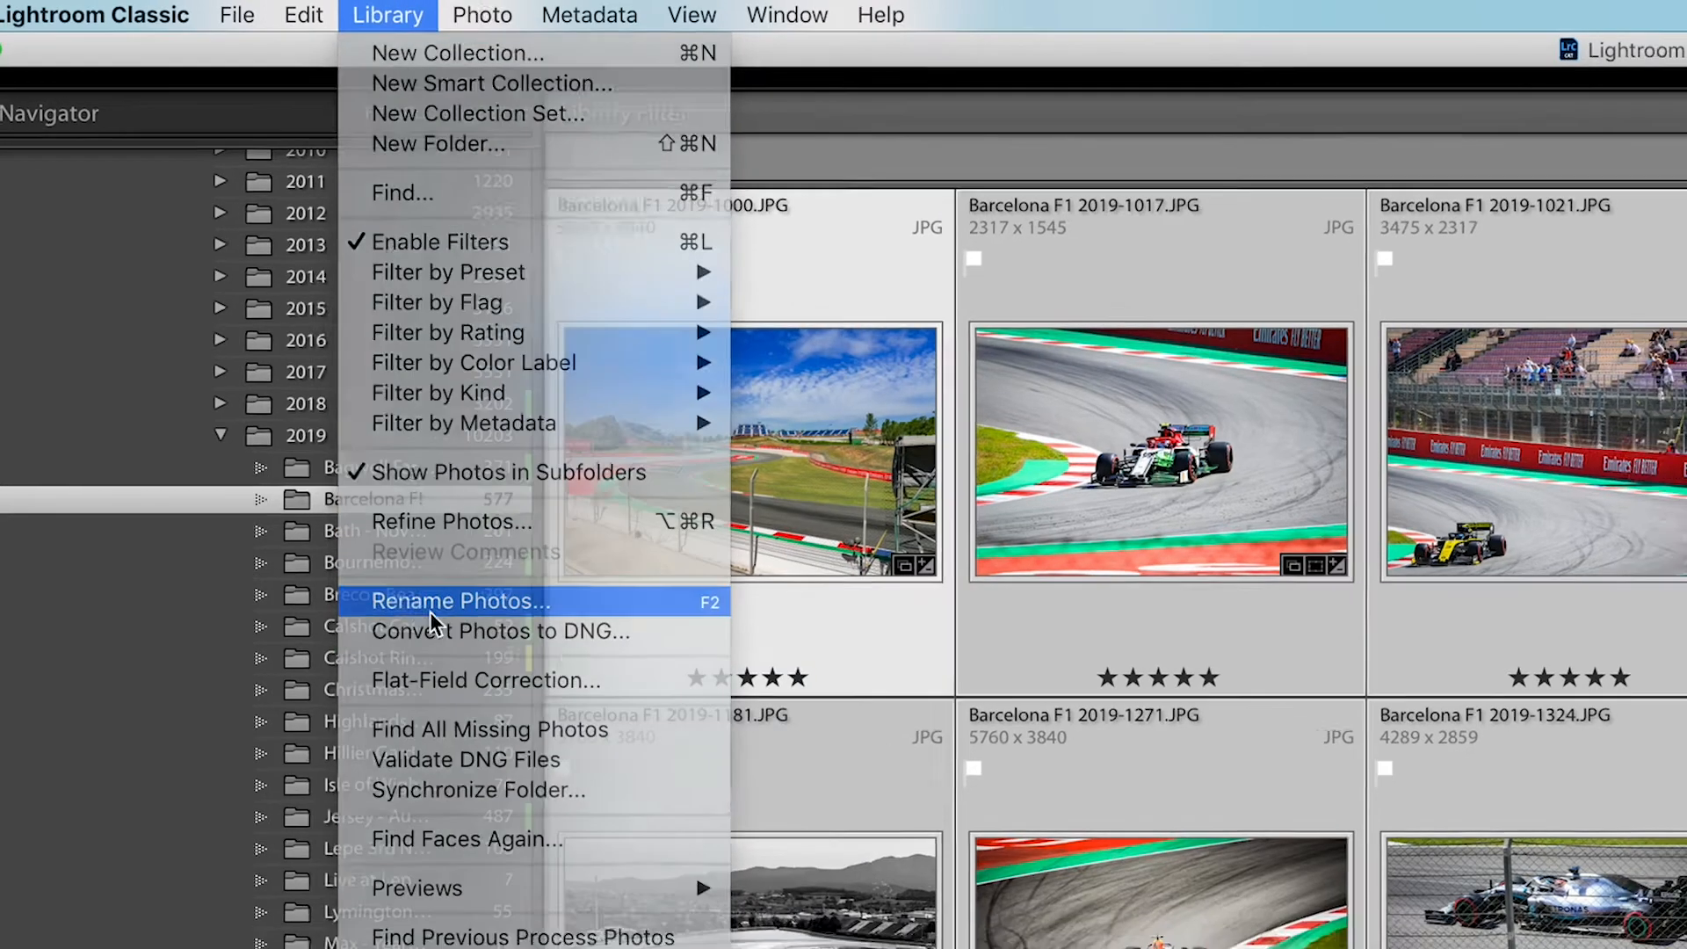
click(422, 623)
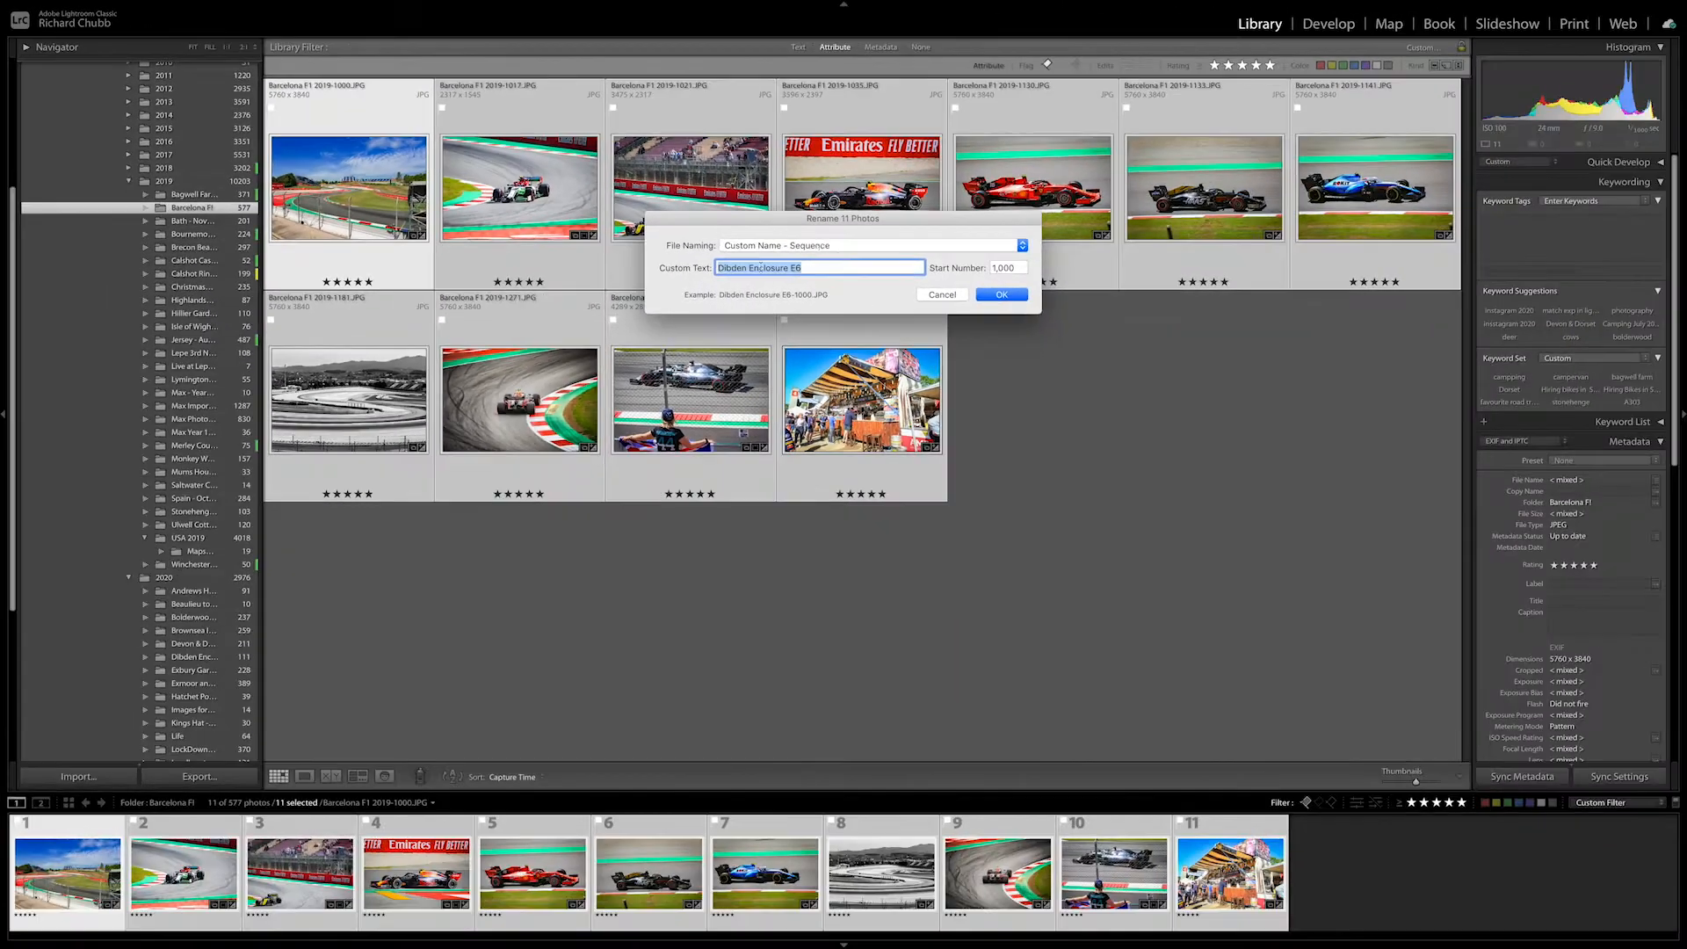
Examine the filename template editor's image name and metadata token options, then cancel the editor.
click(760, 247)
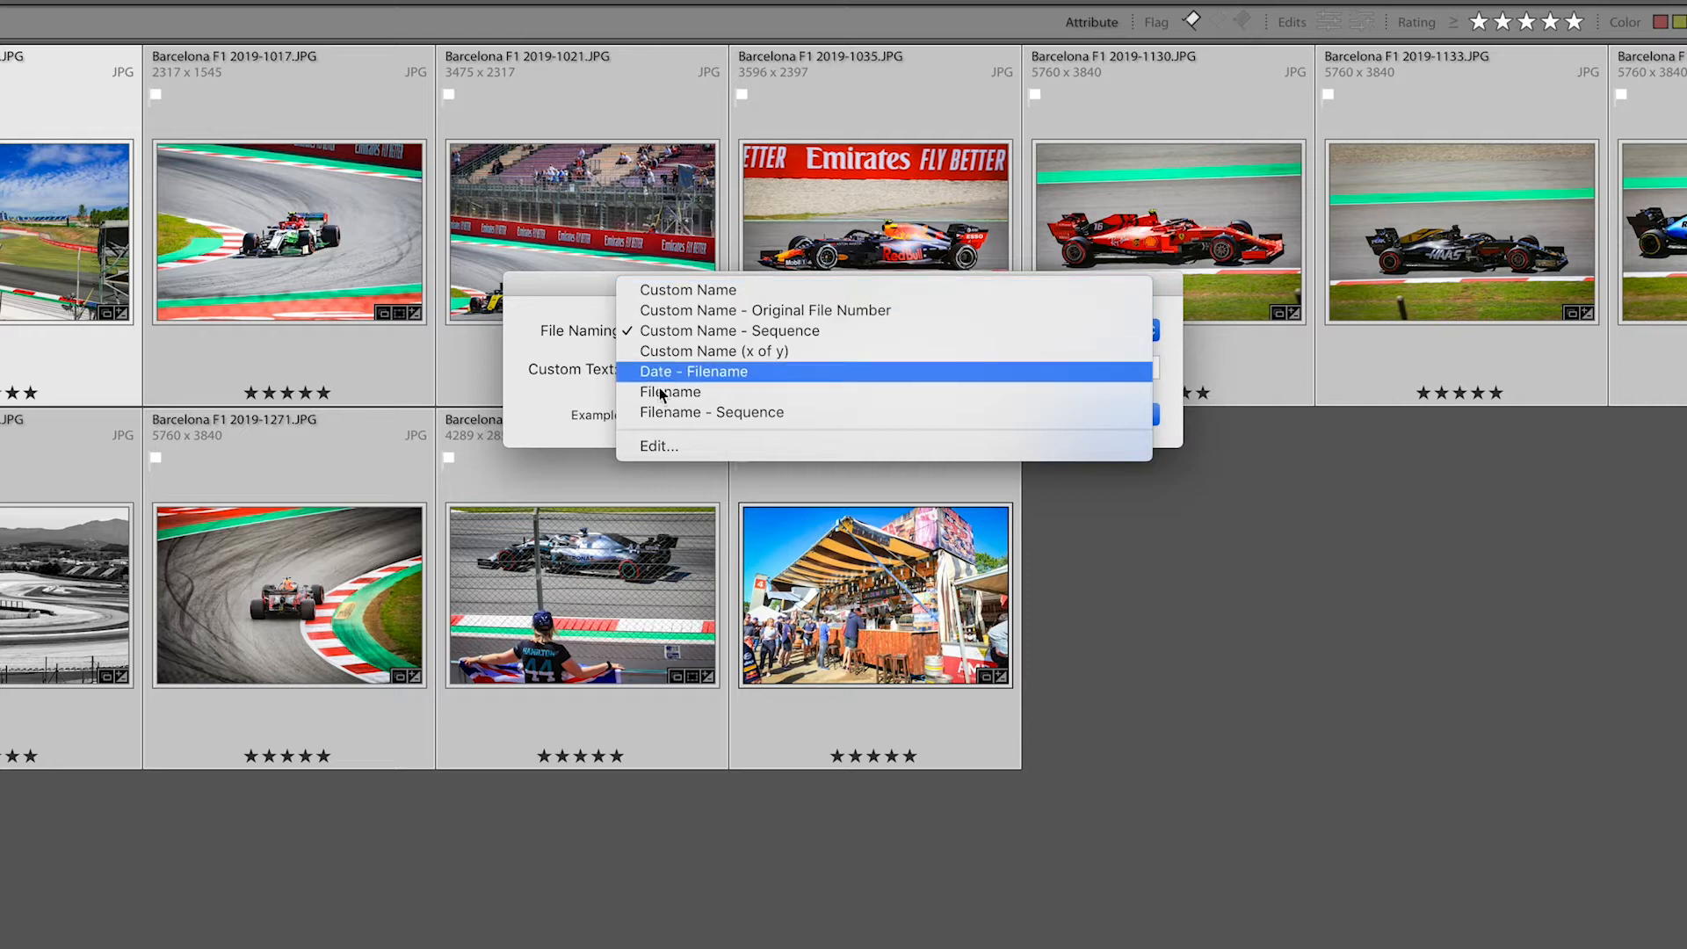
click(661, 446)
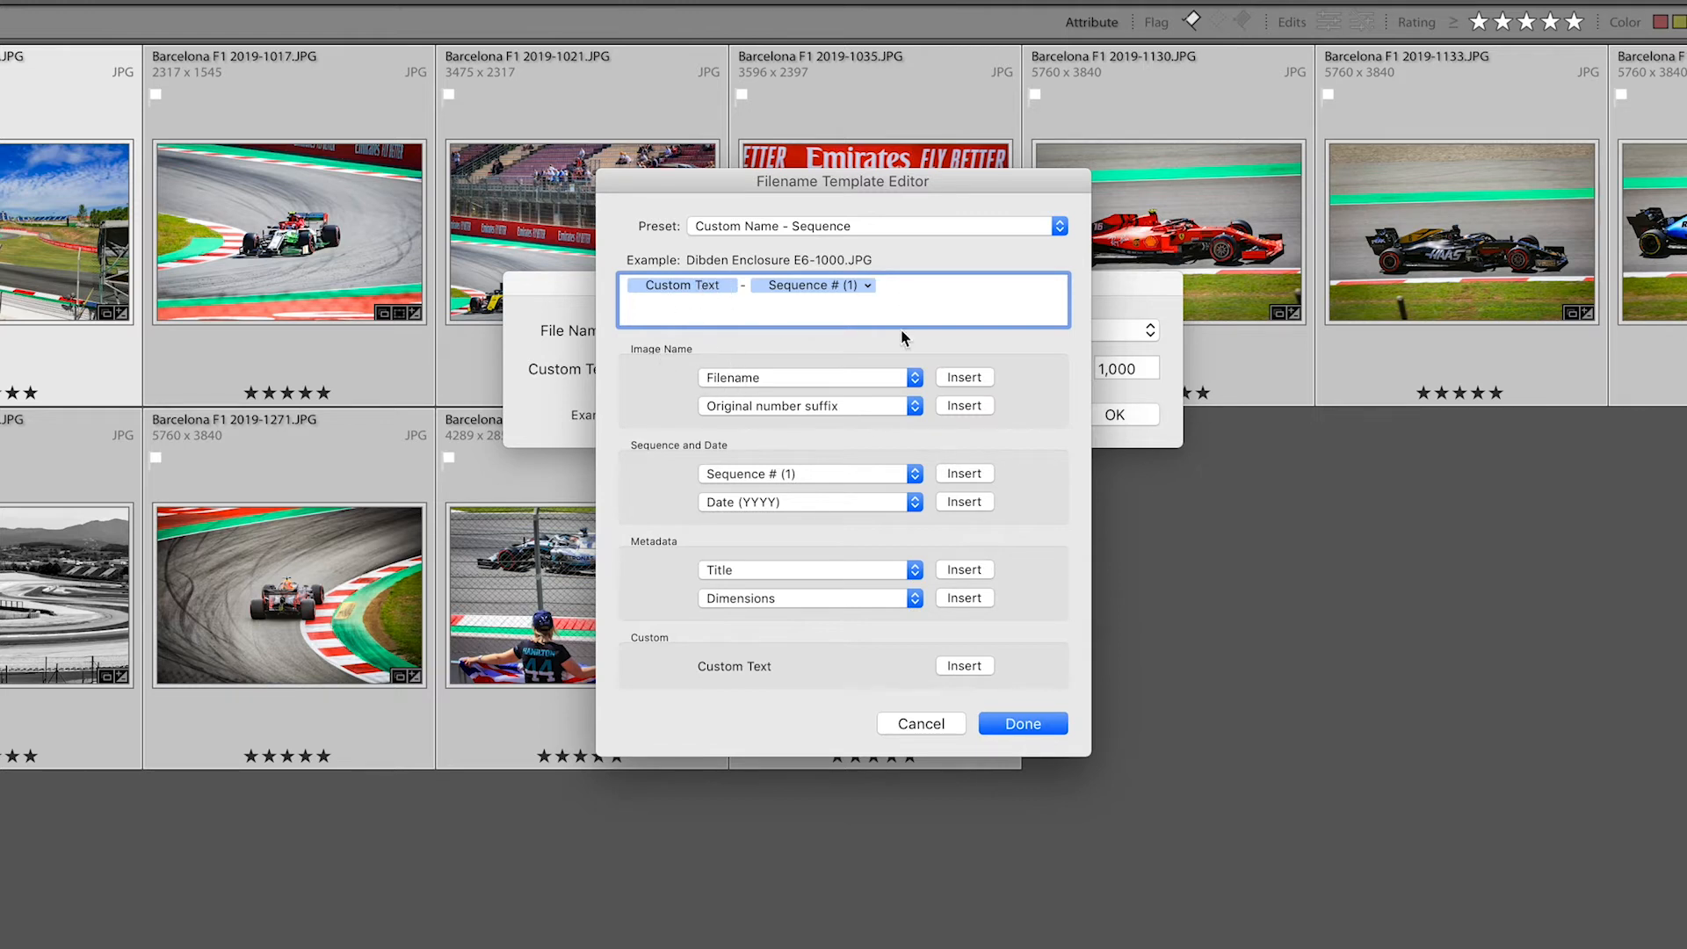
click(747, 380)
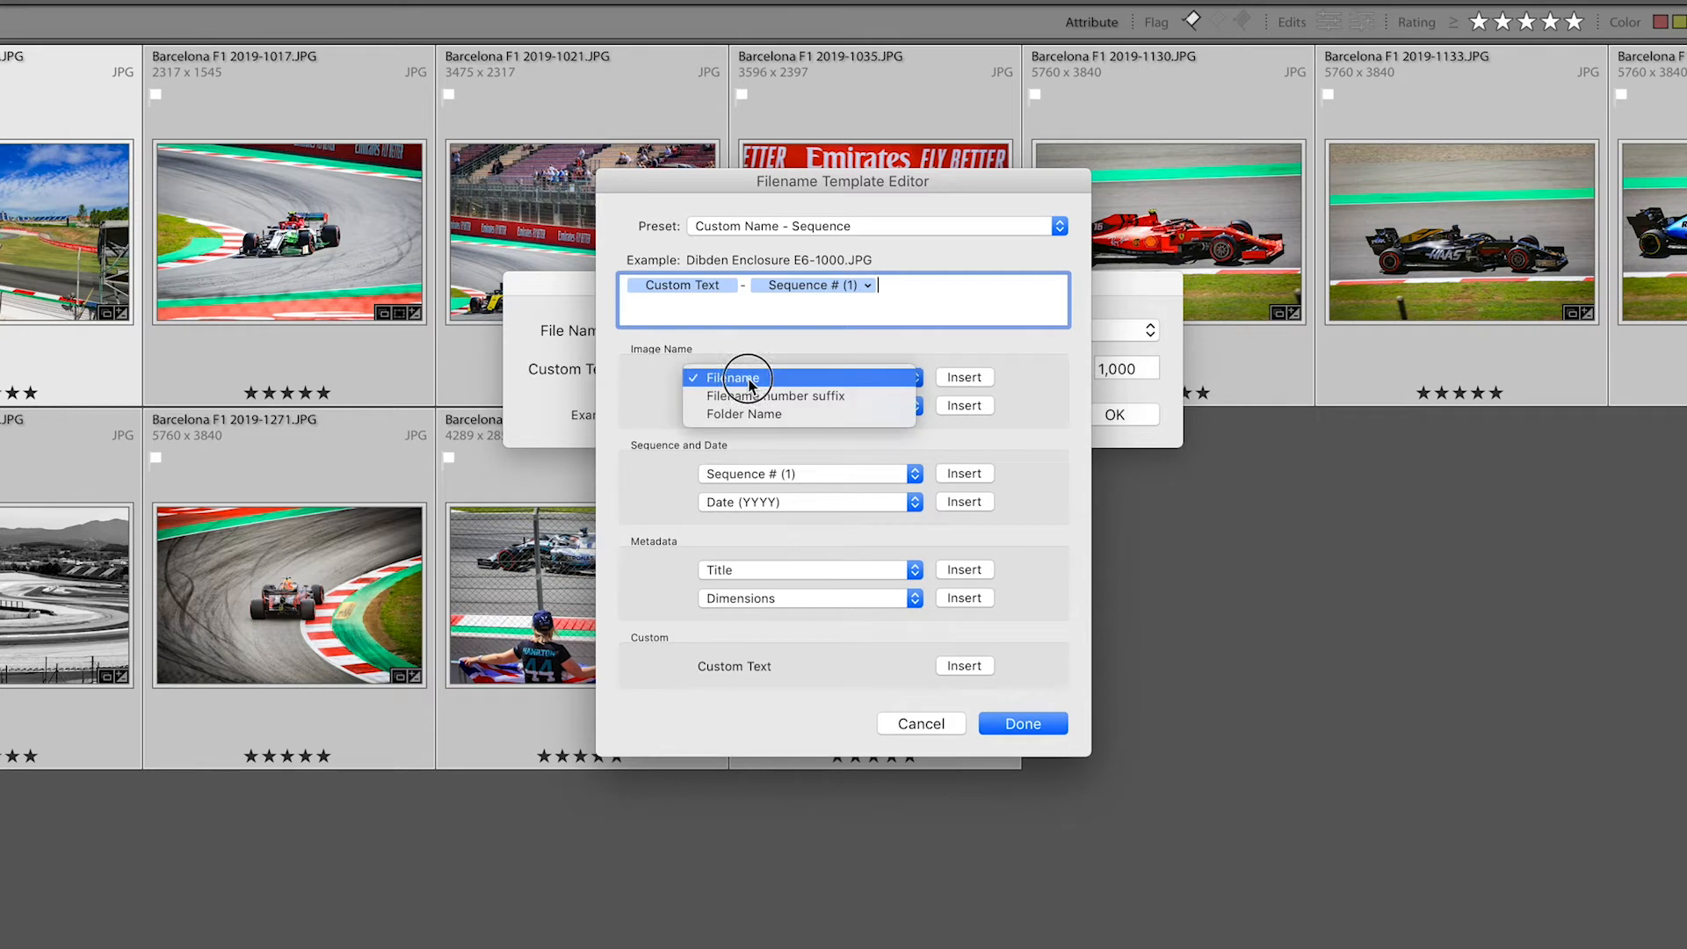
click(673, 394)
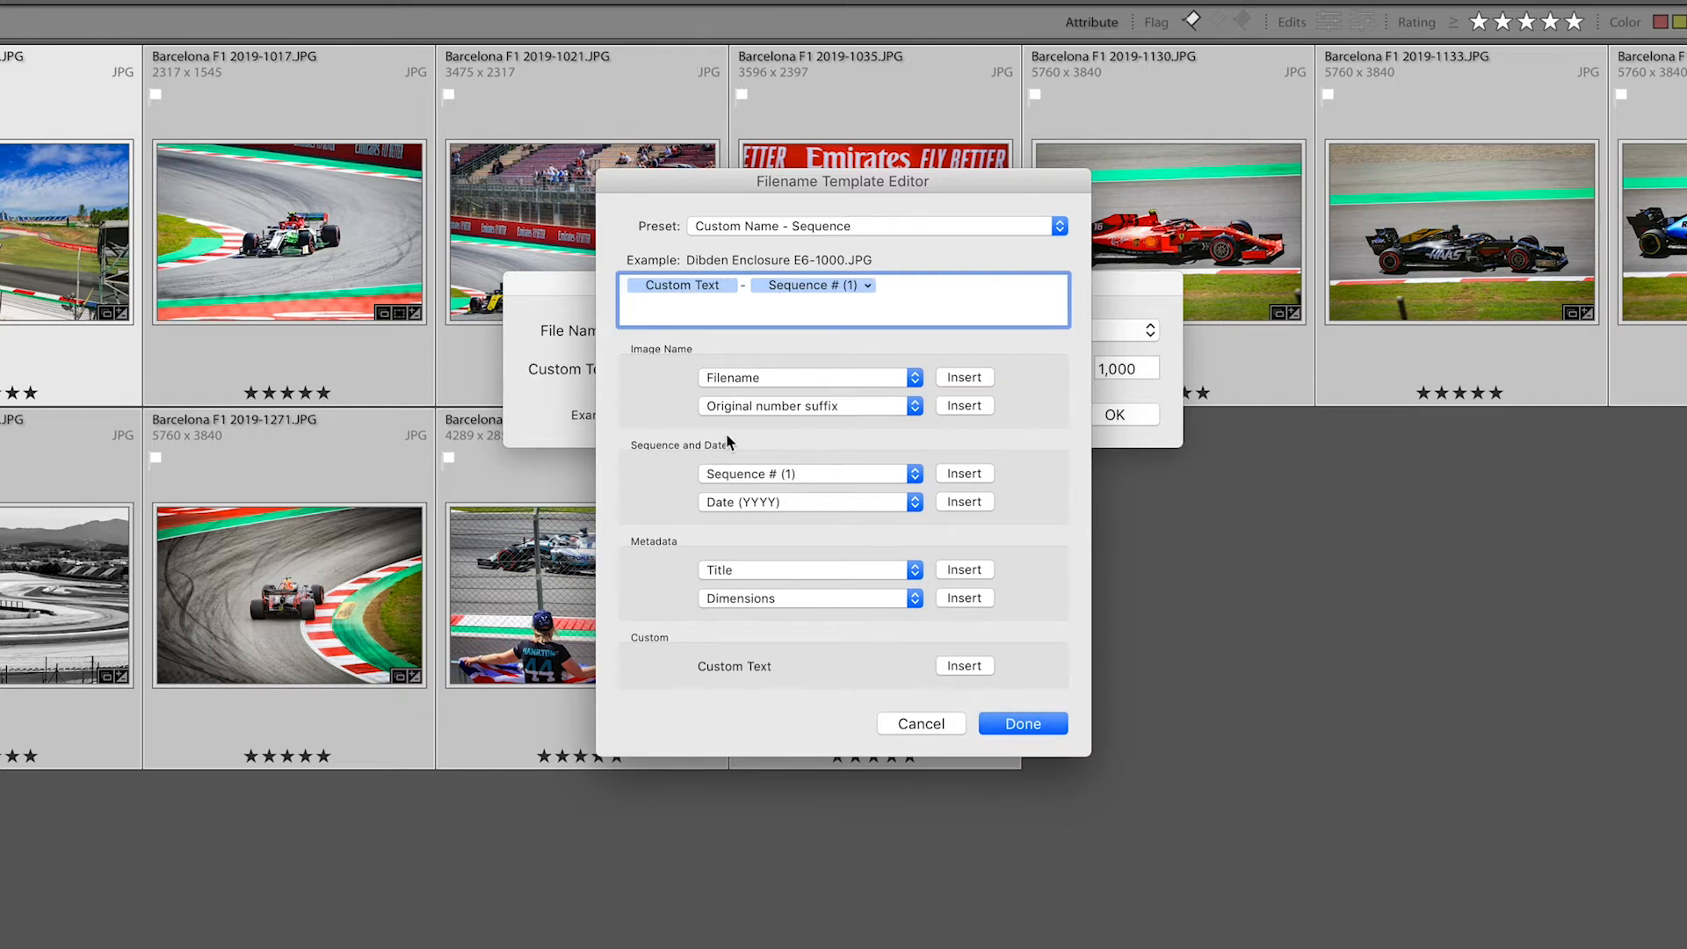
click(722, 572)
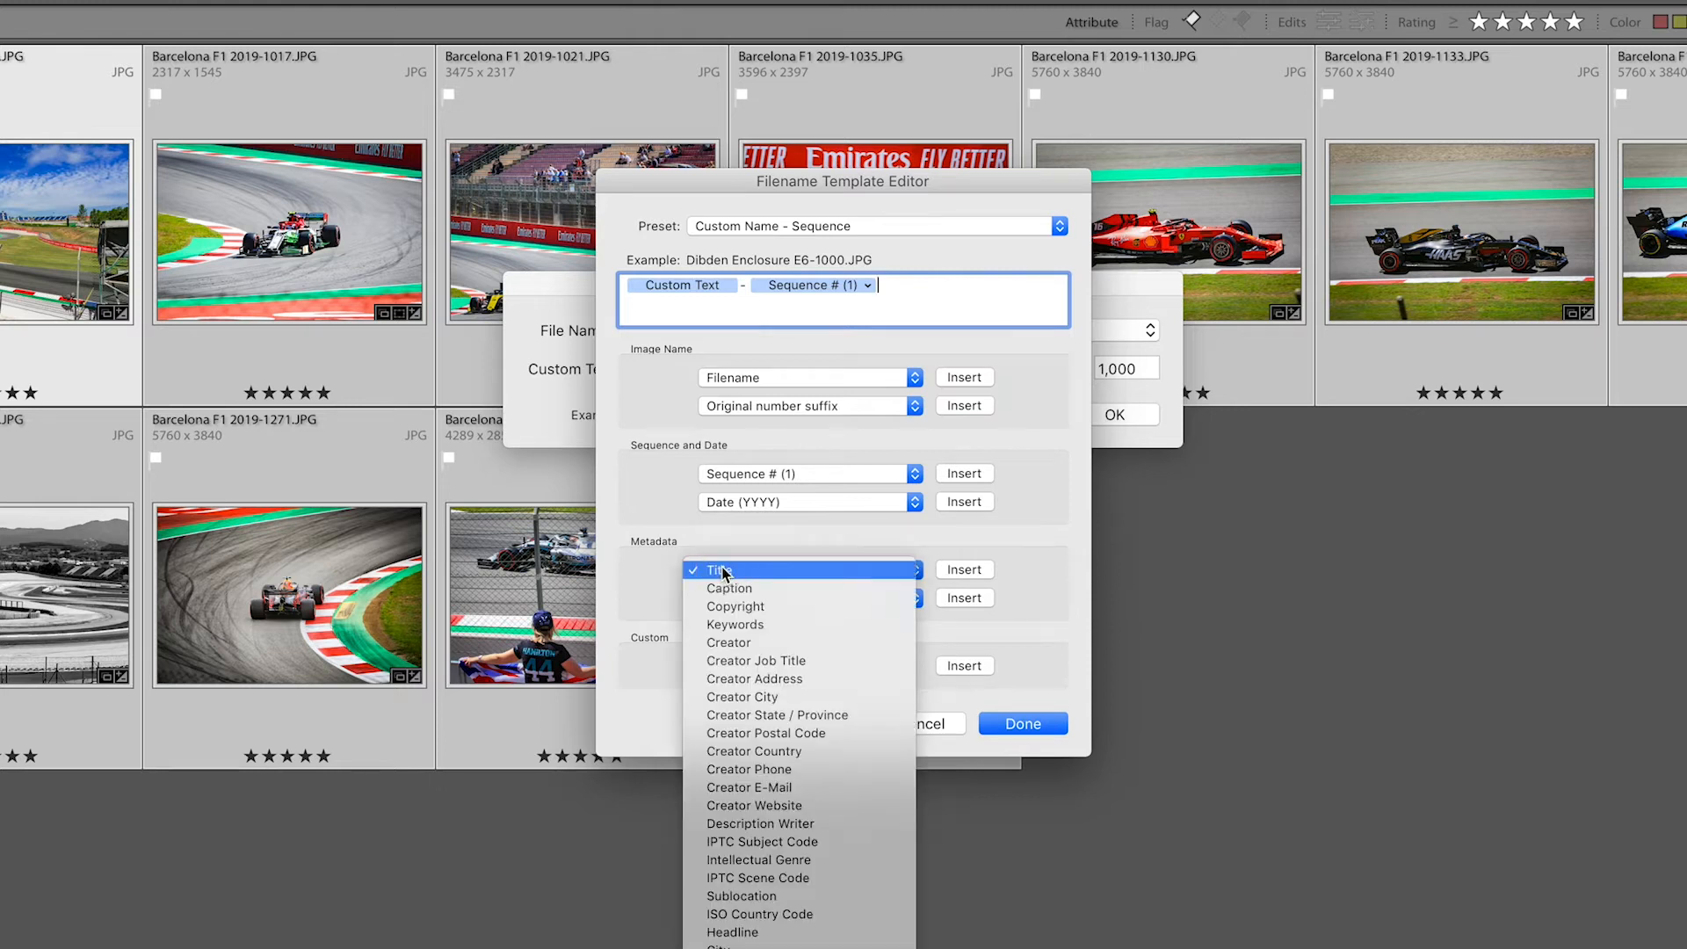
click(665, 554)
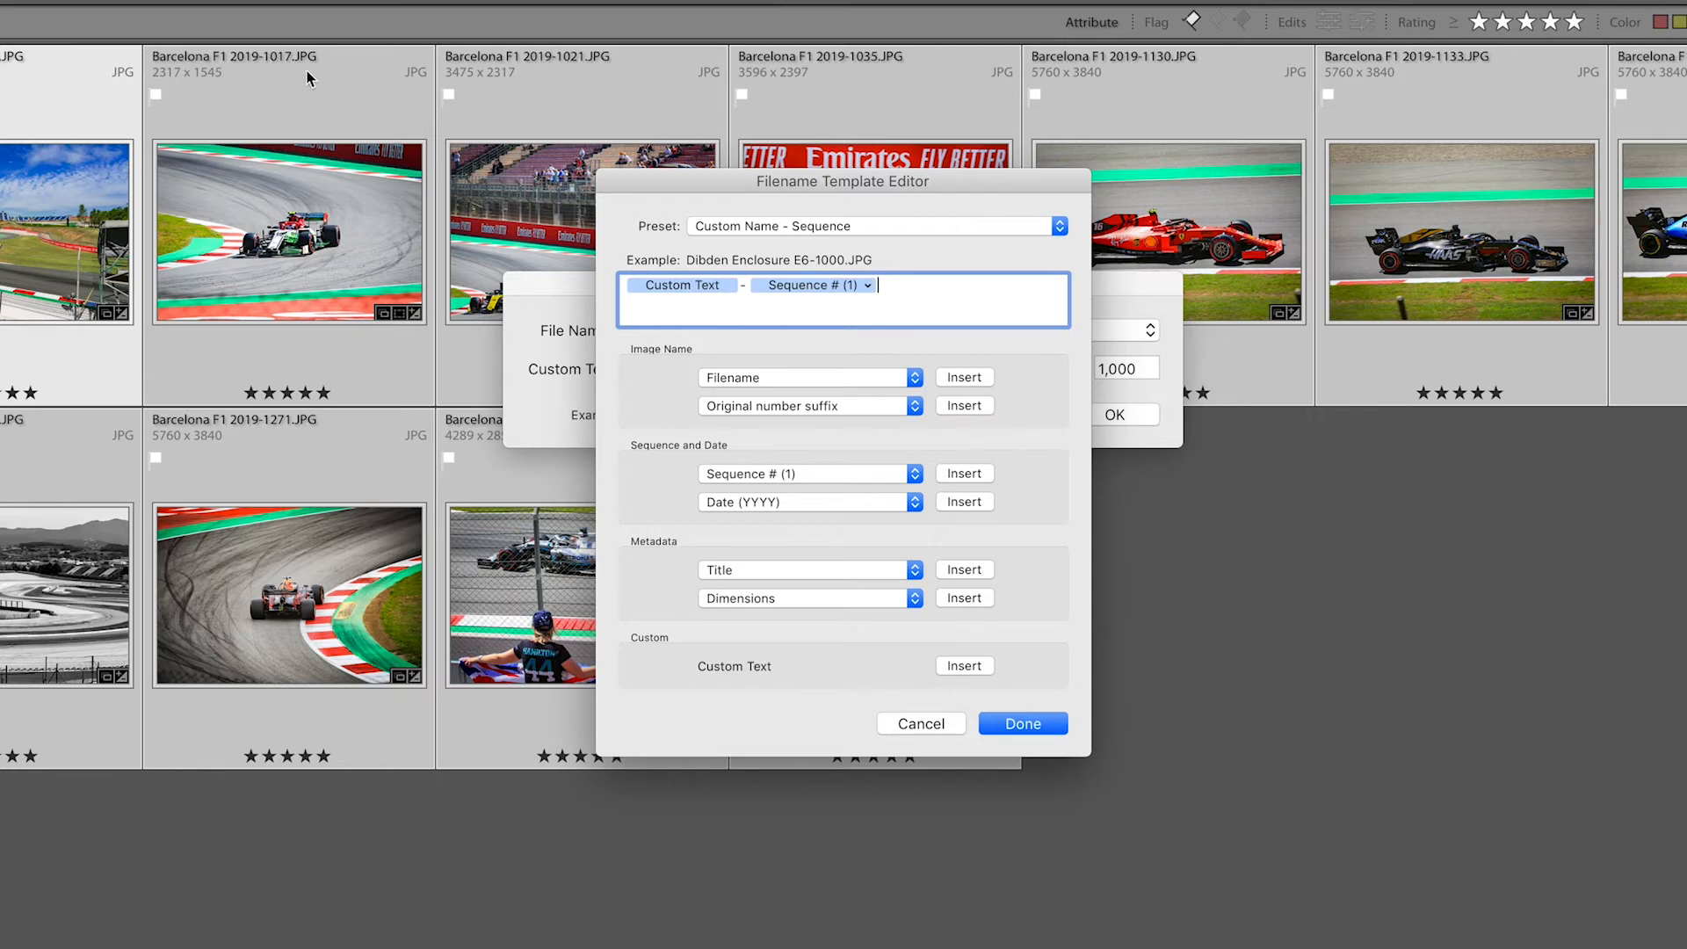
click(922, 726)
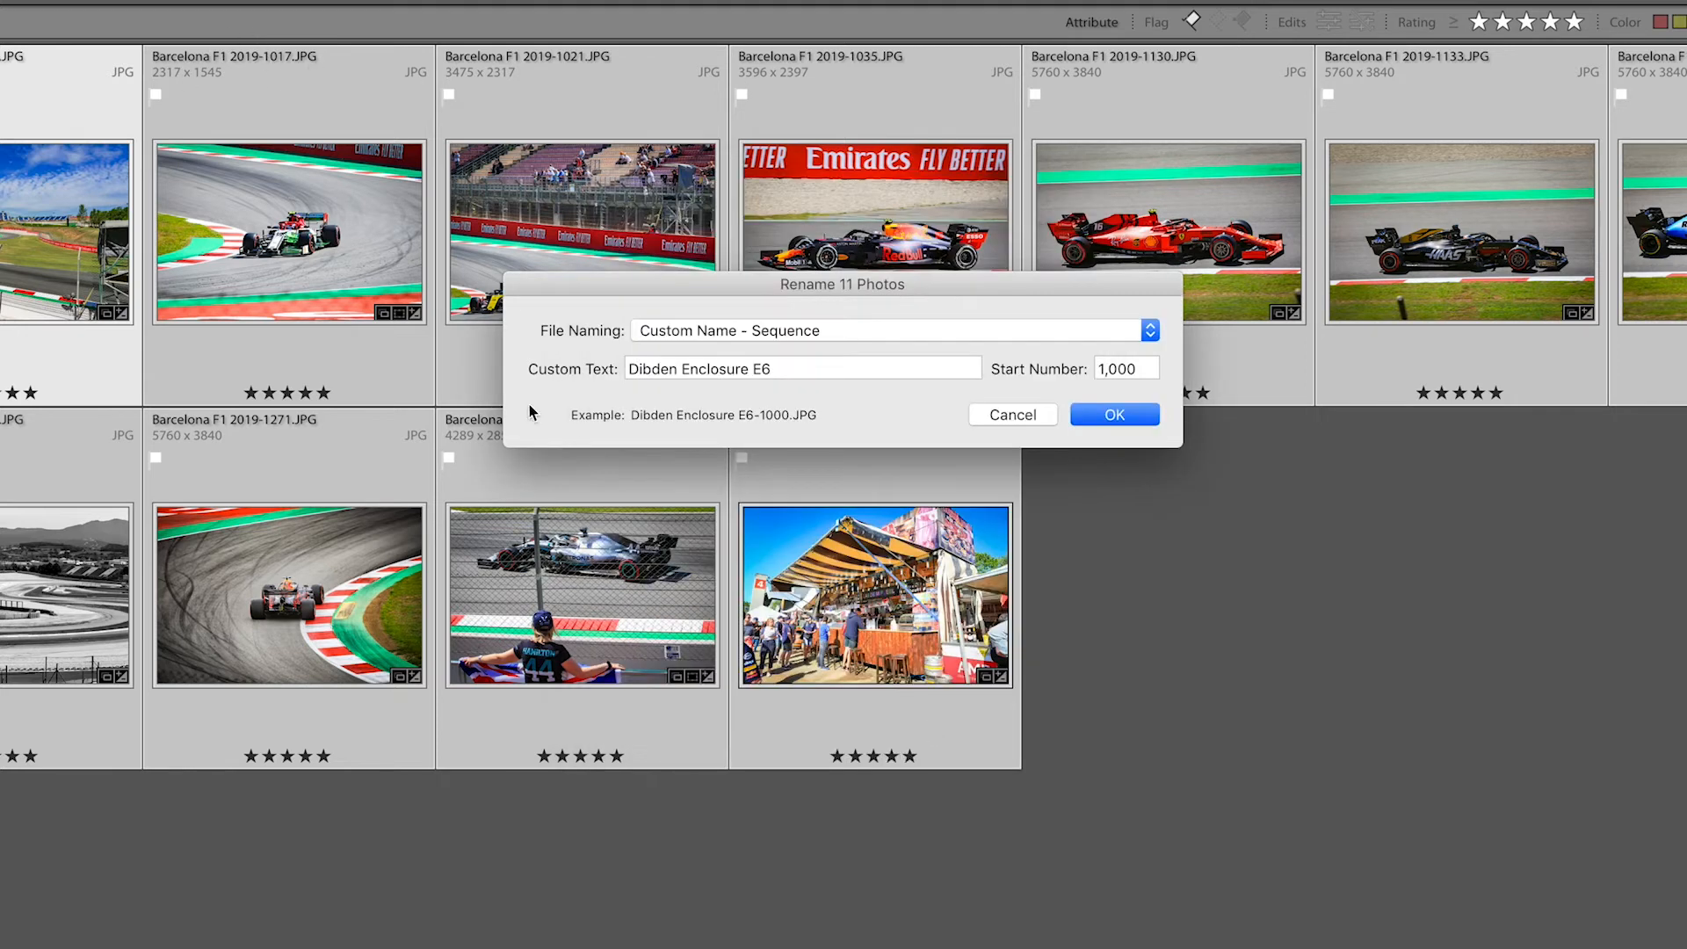
Rename the 11 photos with custom text 'Spanish GP Favourites' using the Custom Name - Sequence scheme starting at 1000.
click(808, 359)
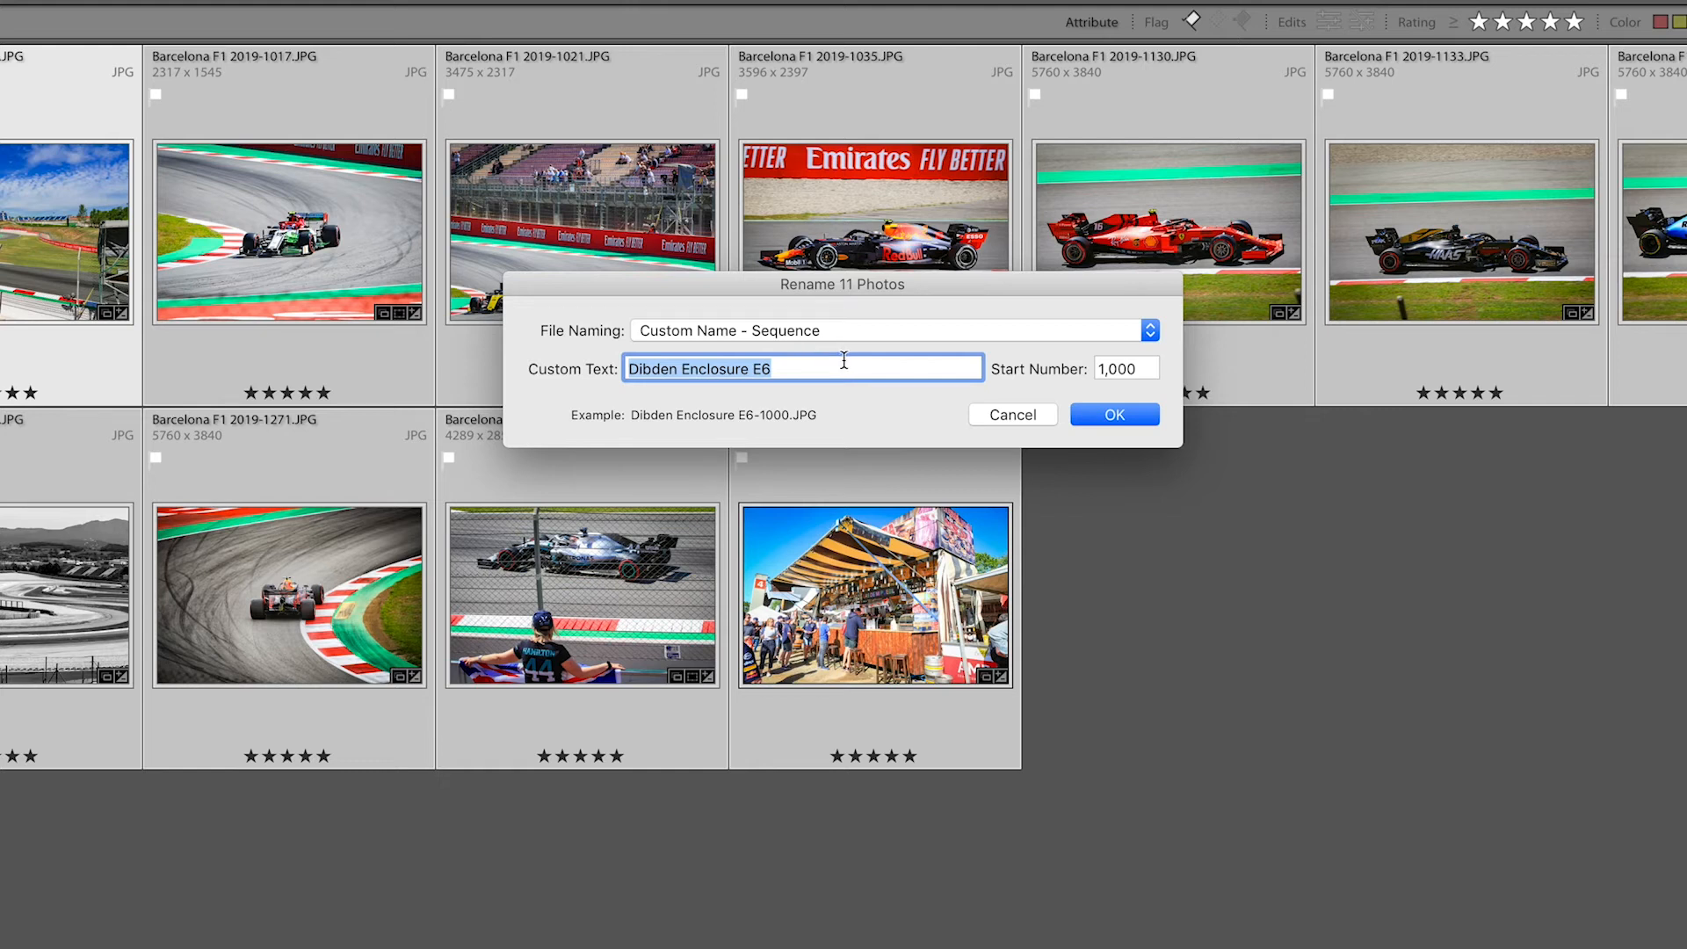
text(Spani)
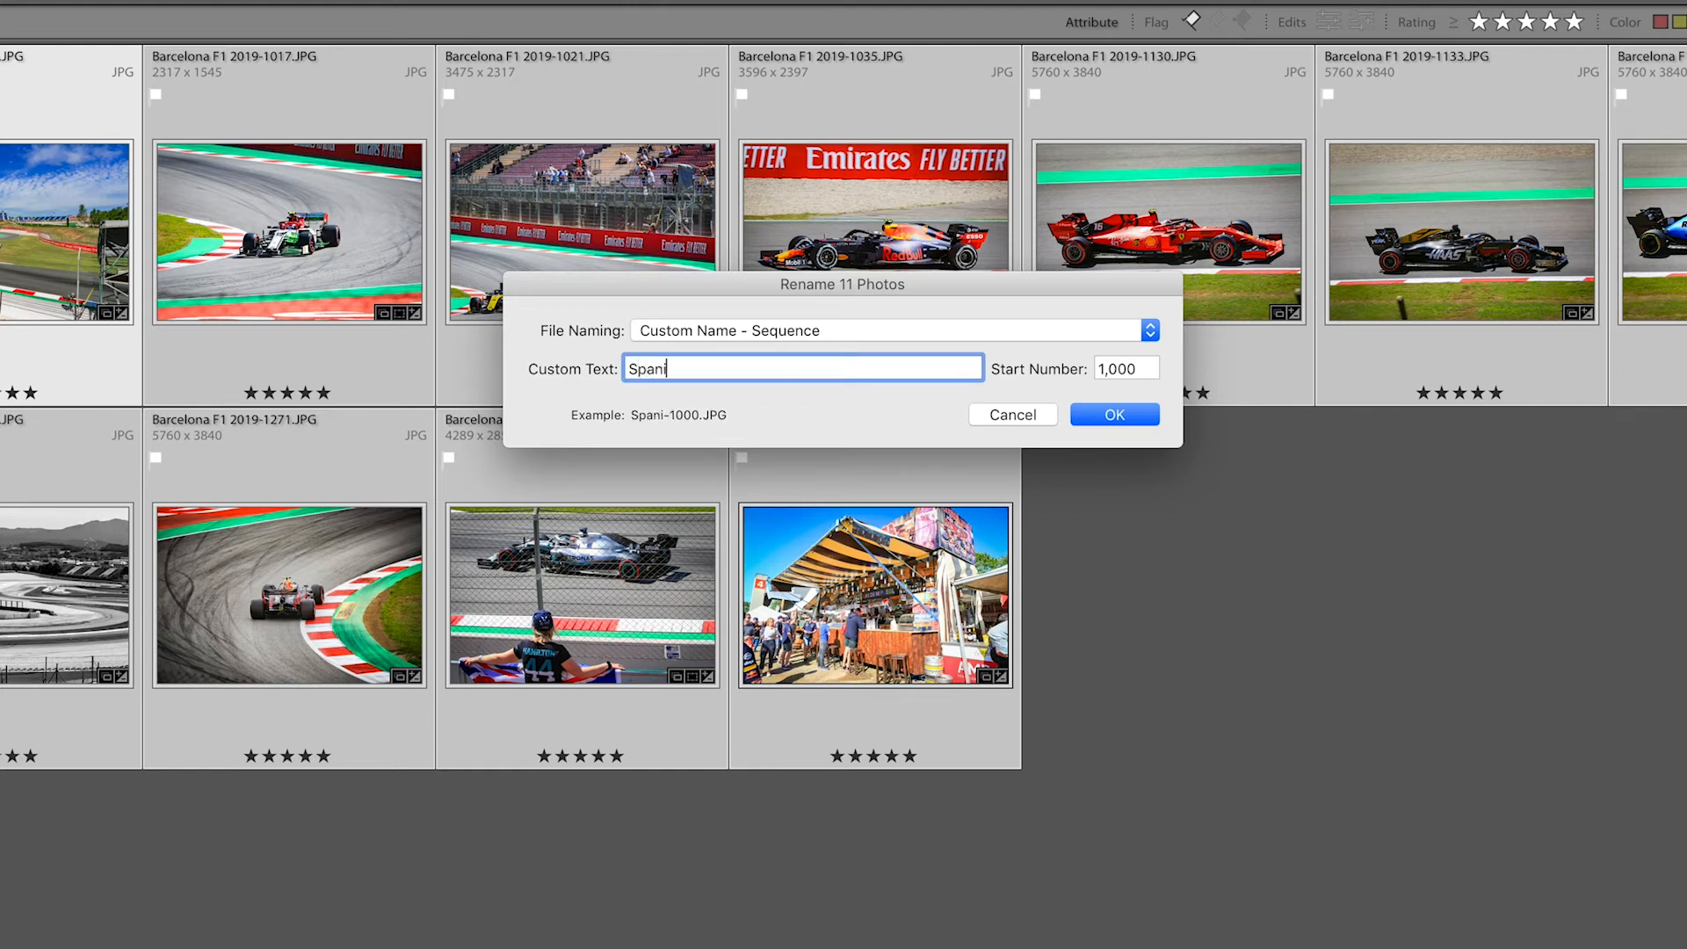
text(sh GP Favourit)
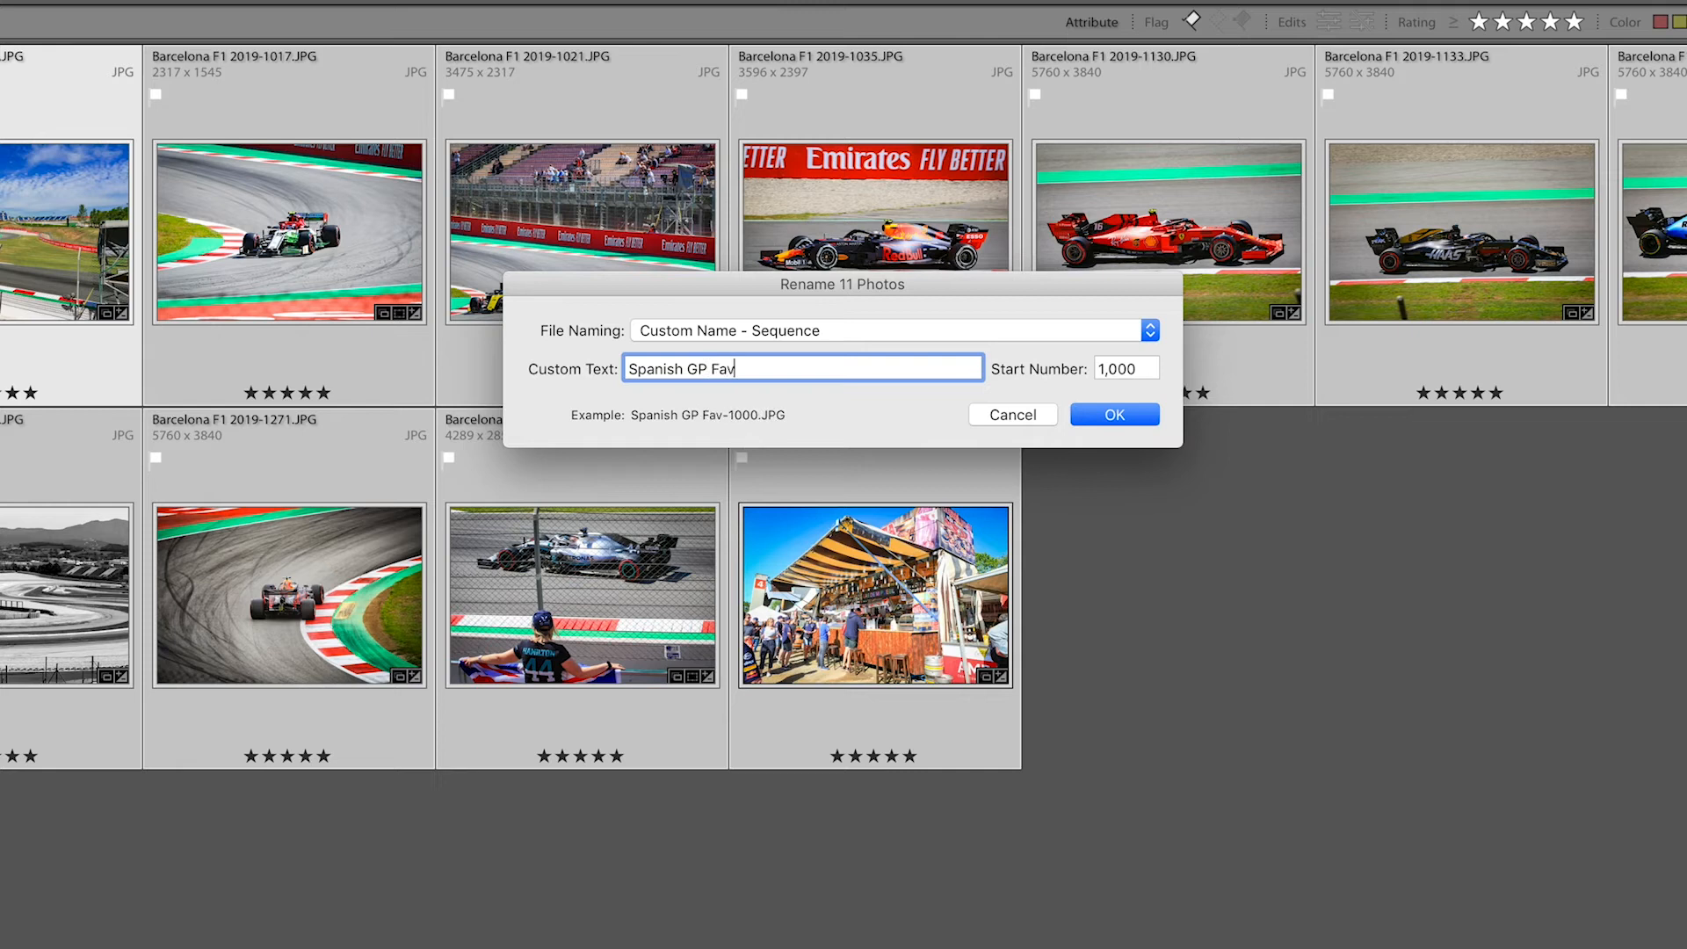
text(es)
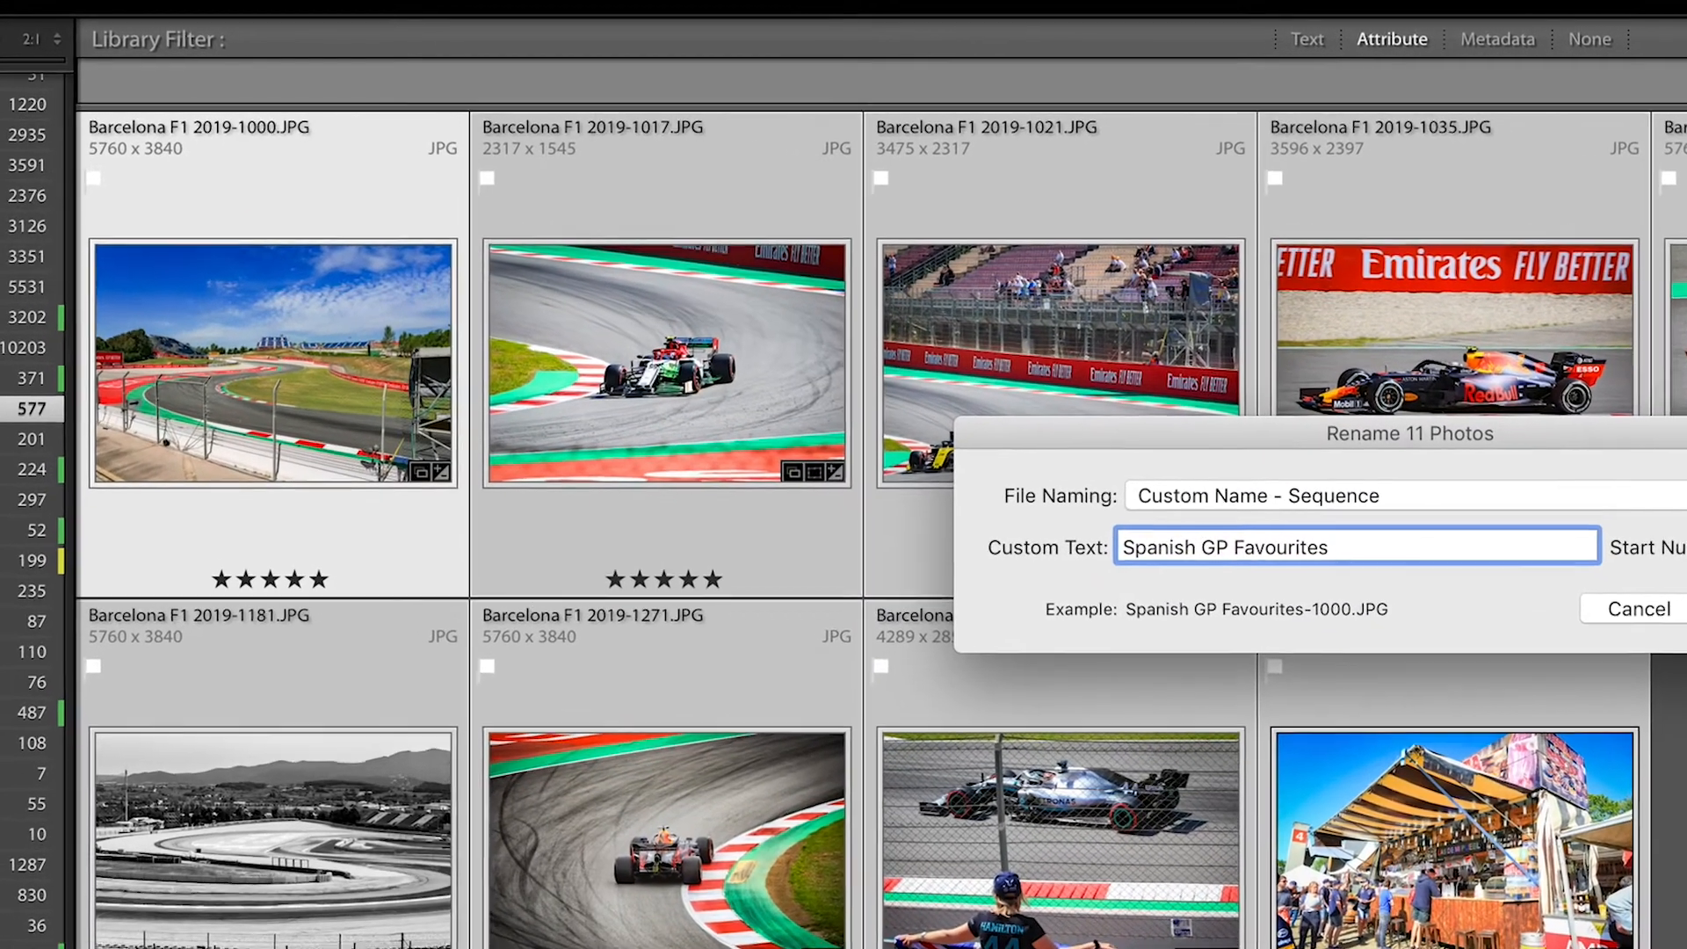
click(1423, 466)
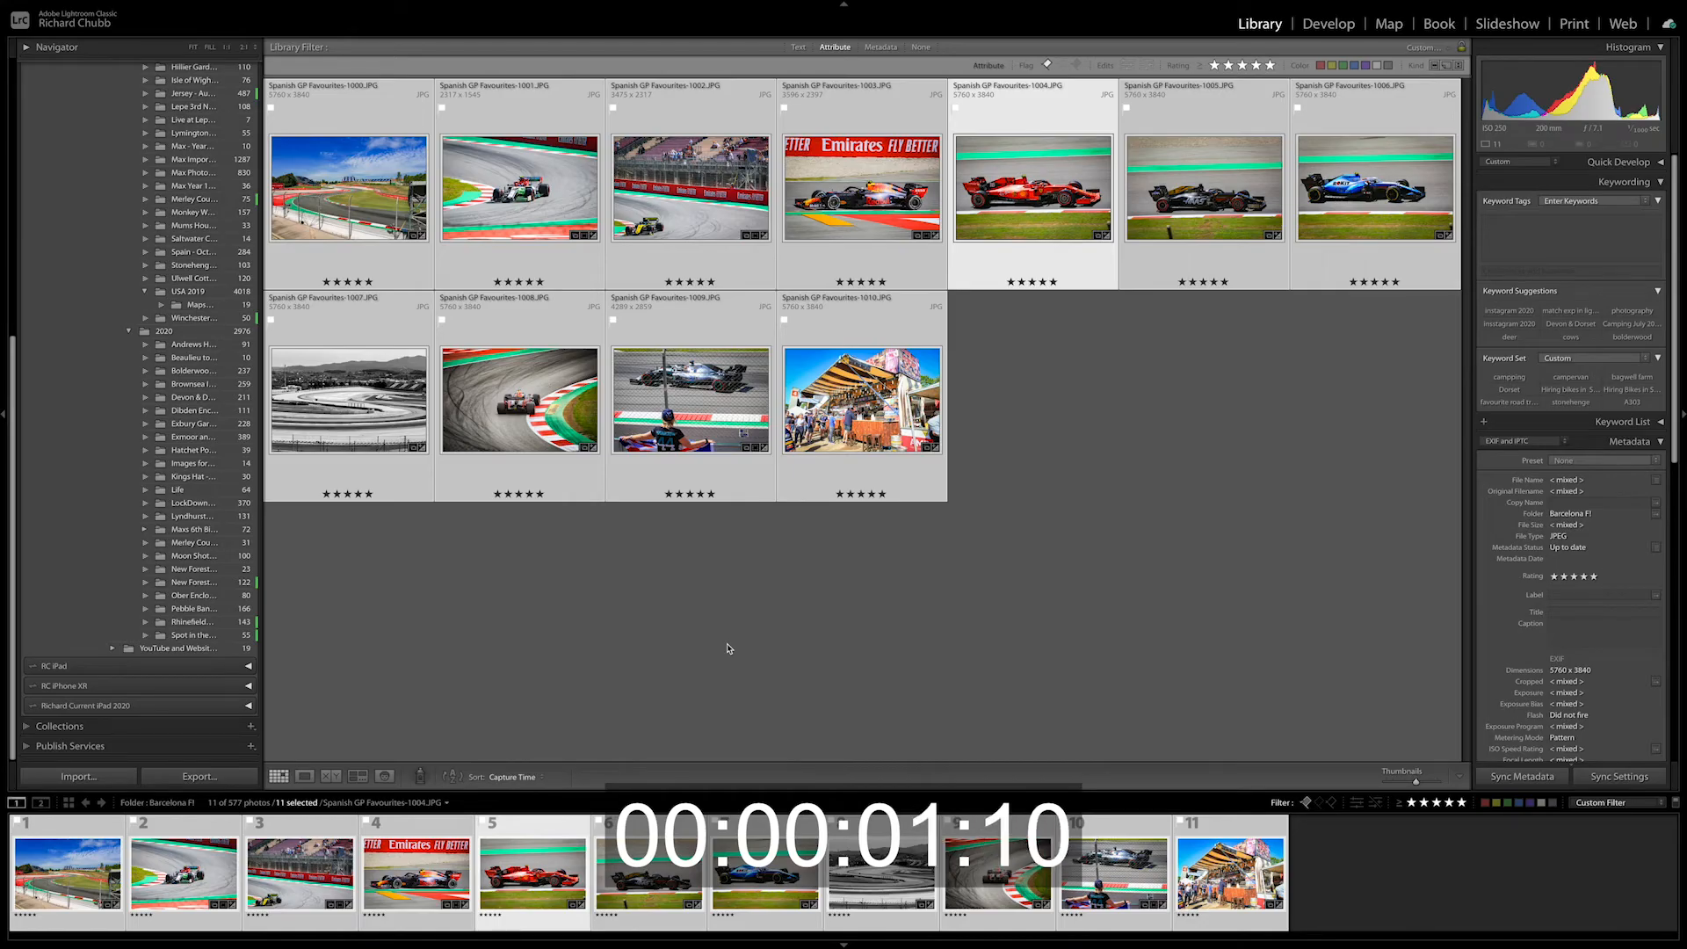
Reselect all 11 photos and rename them with custom text 'Barcelona Rename Fast' using Custom Name - Sequence.
click(1051, 458)
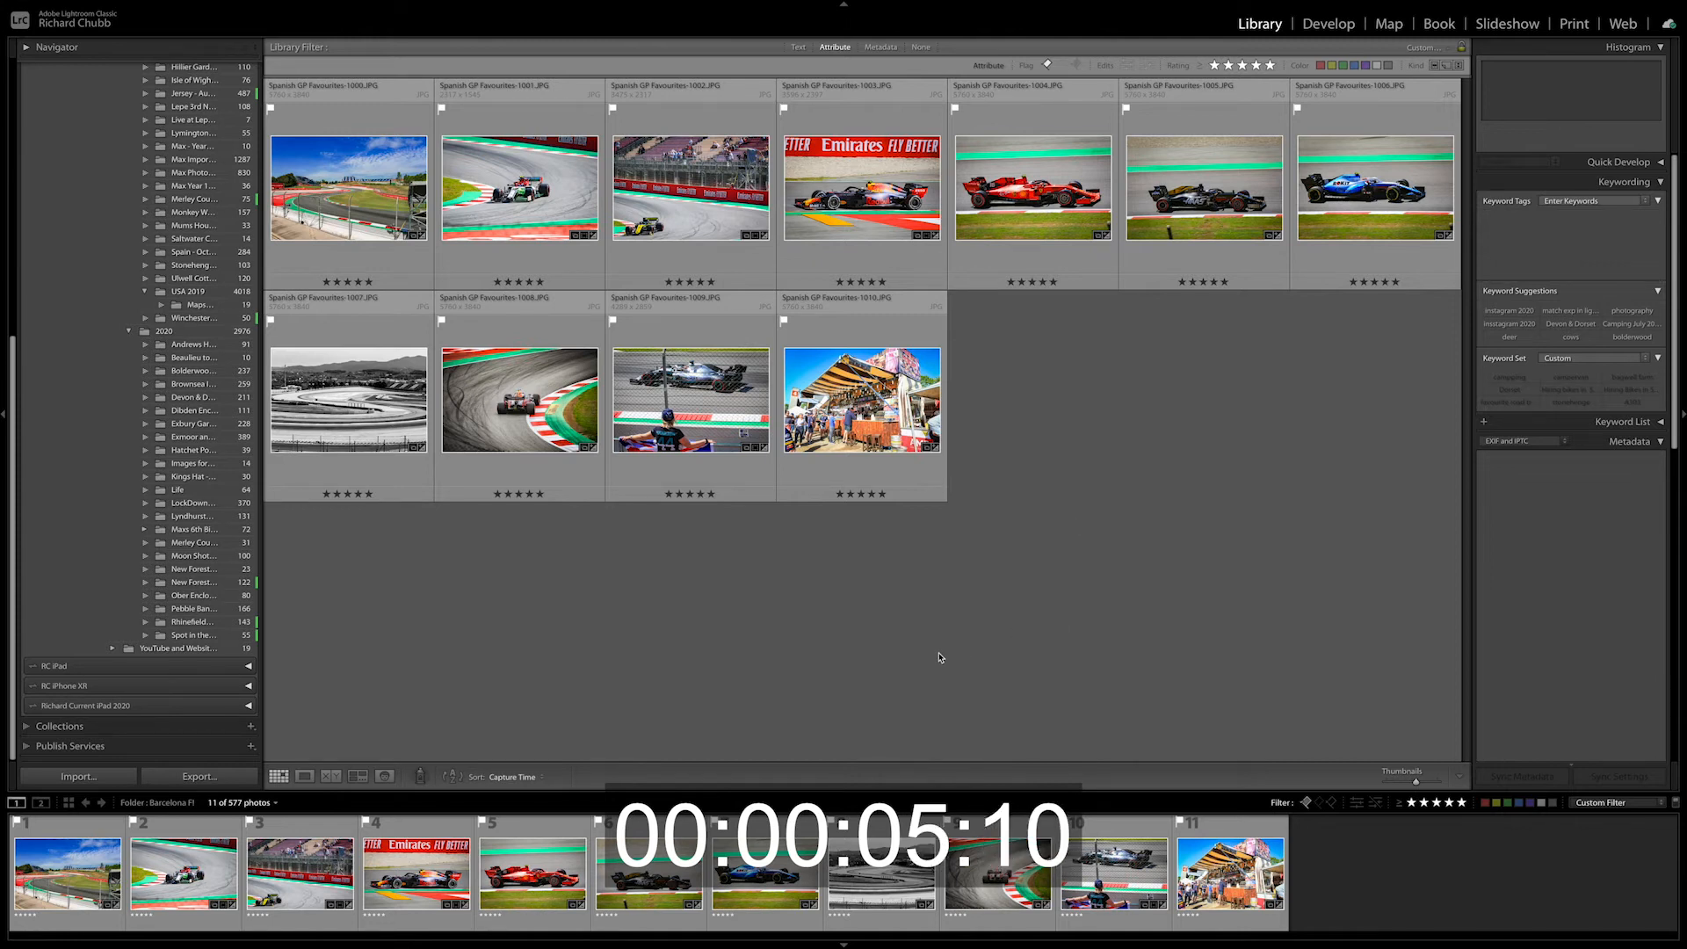
click(351, 195)
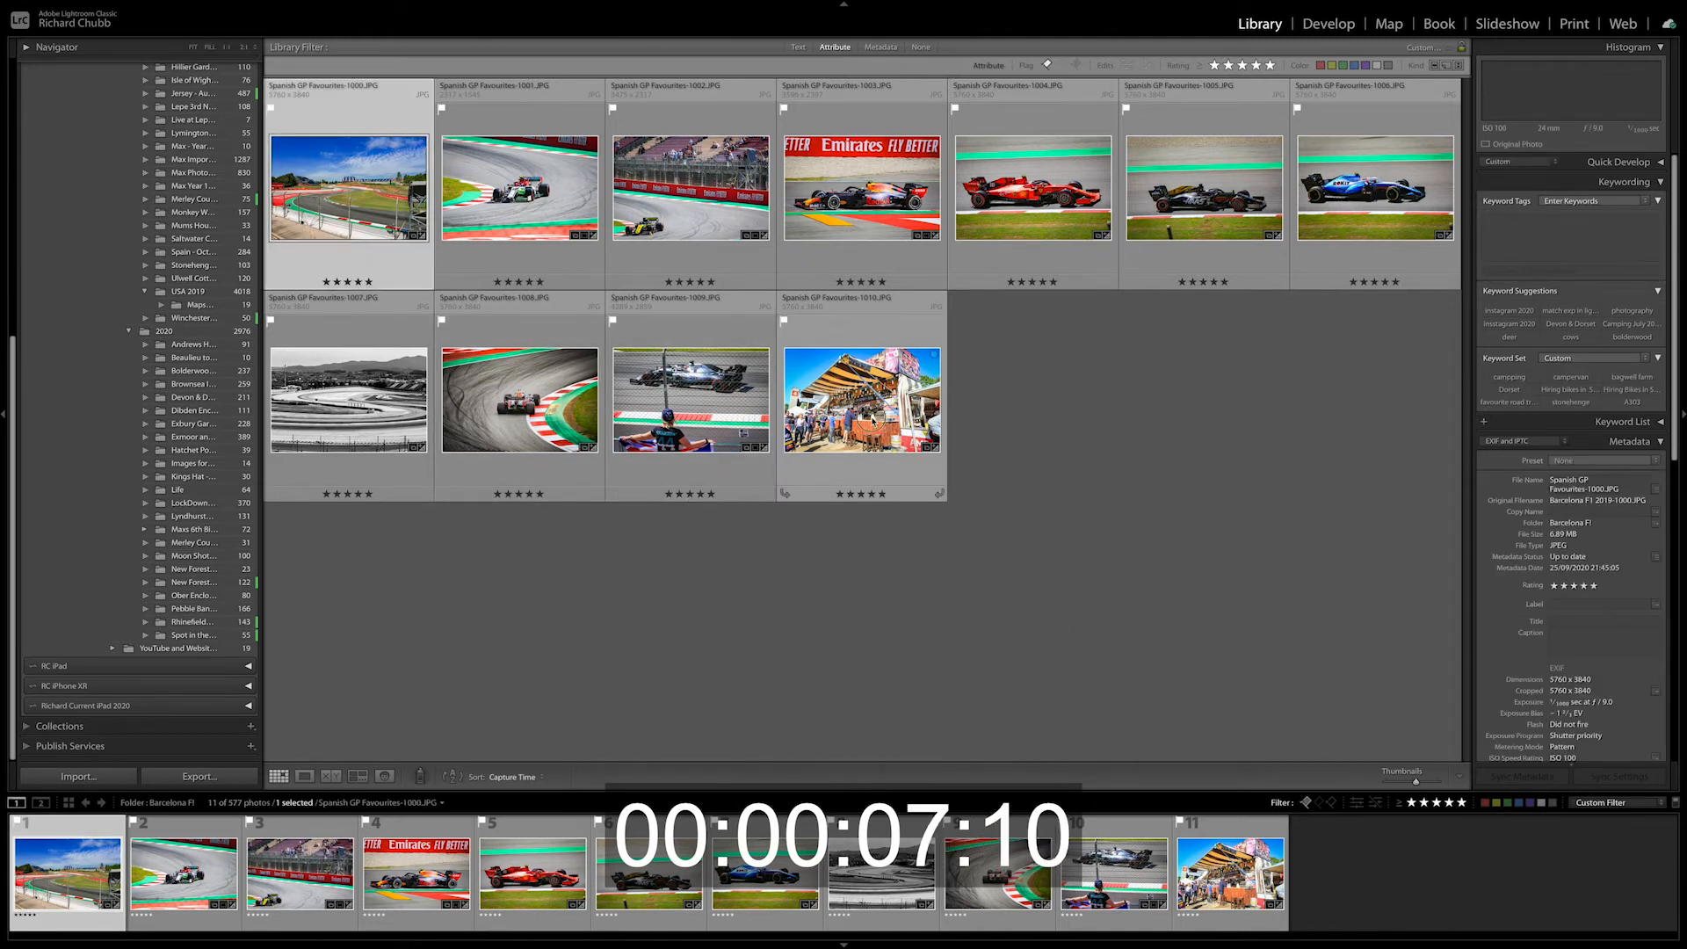
key(ctrl+a)
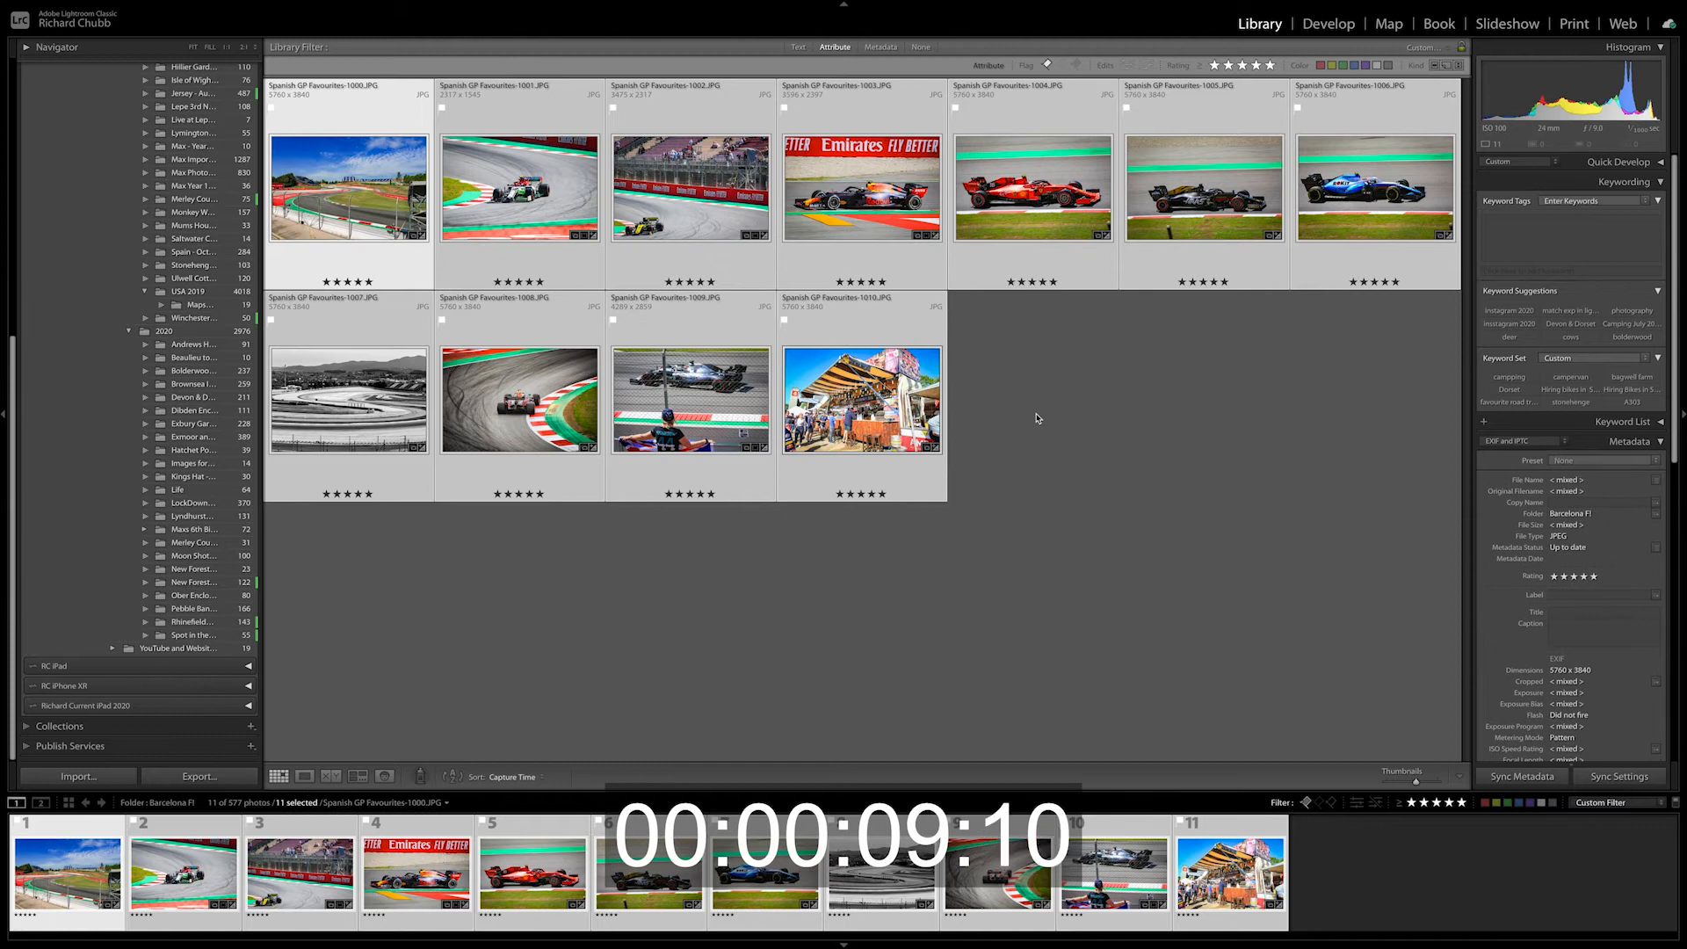
key(ctrl+d)
key(ctrl+a)
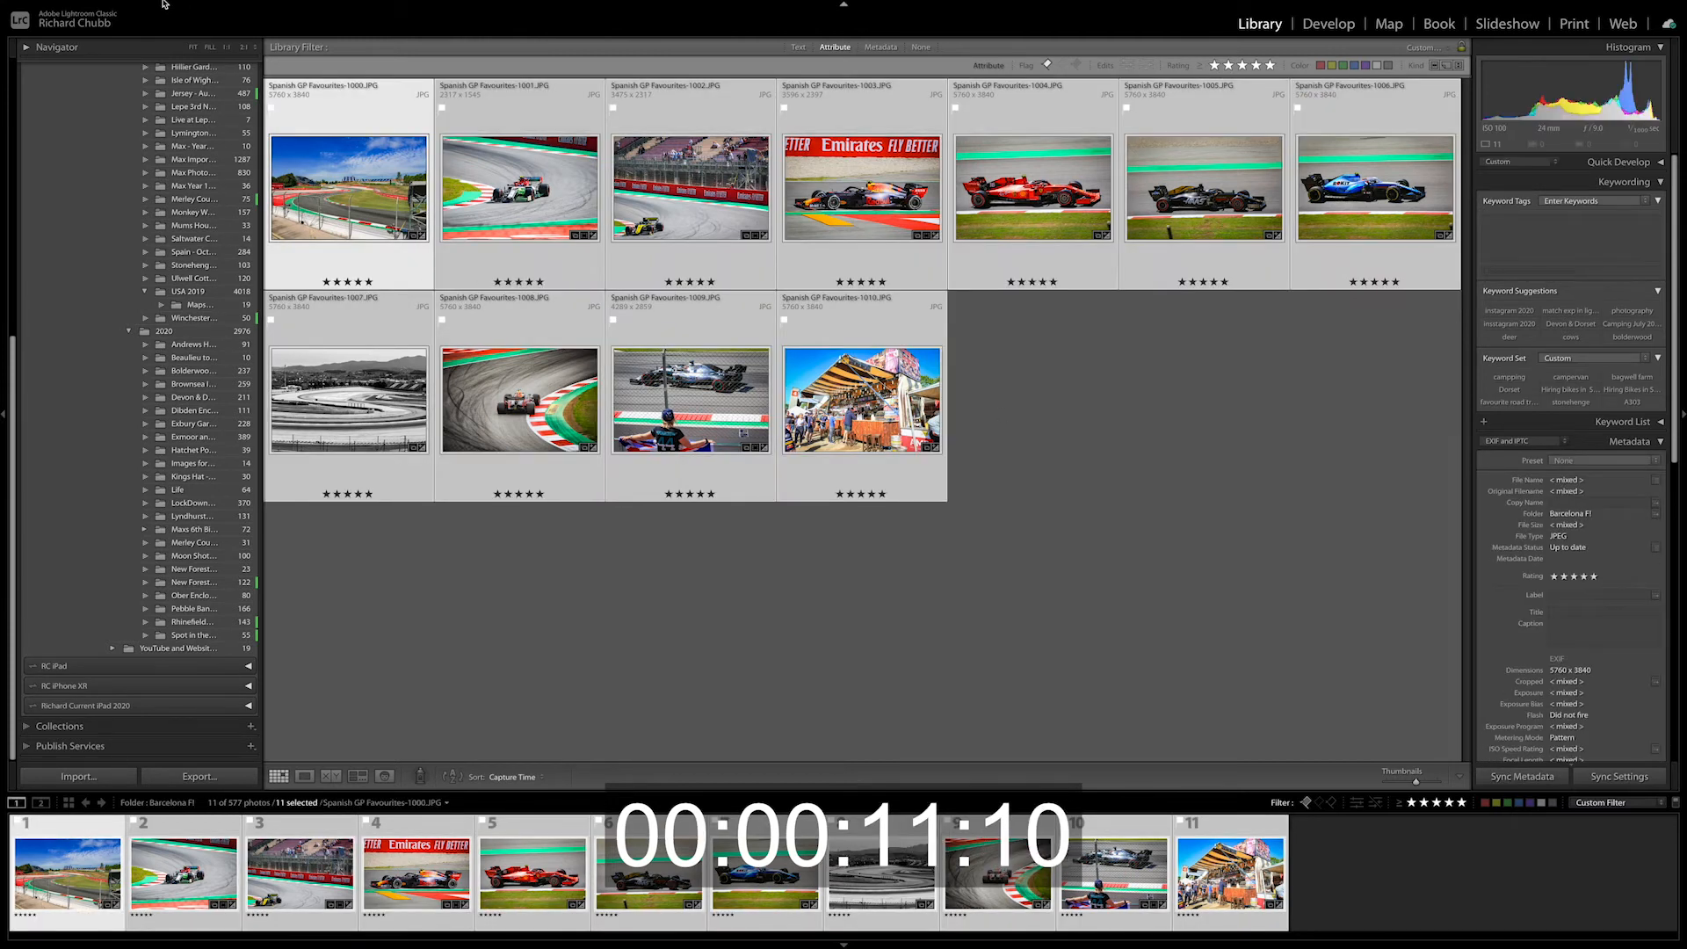
click(198, 6)
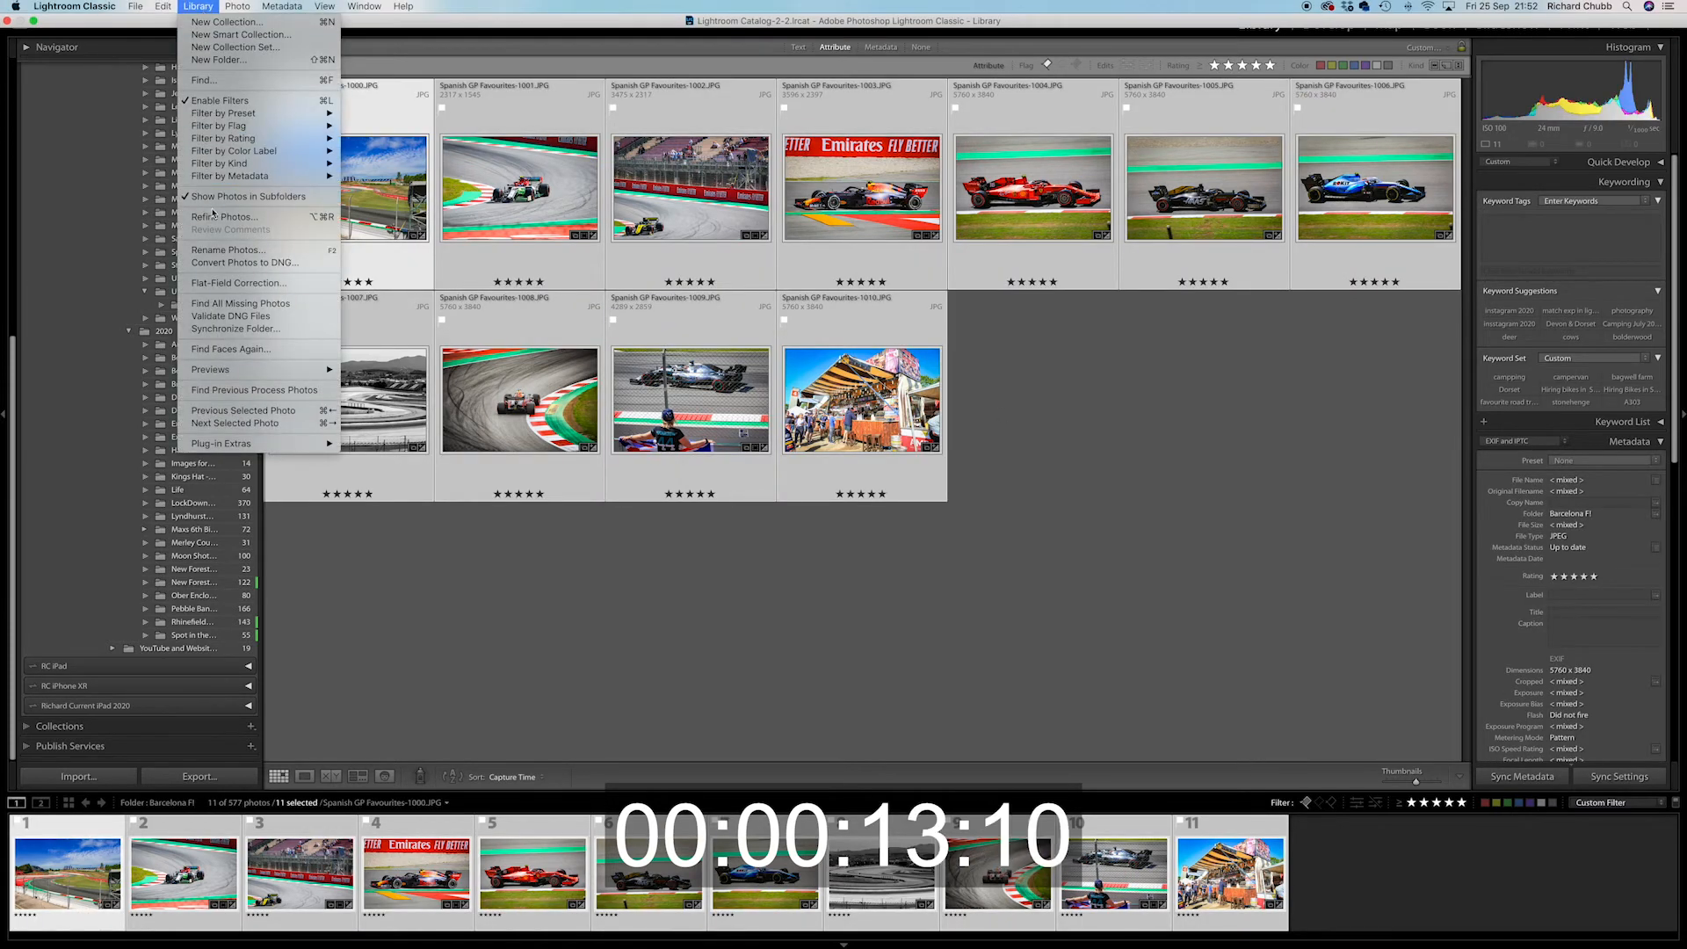
click(229, 250)
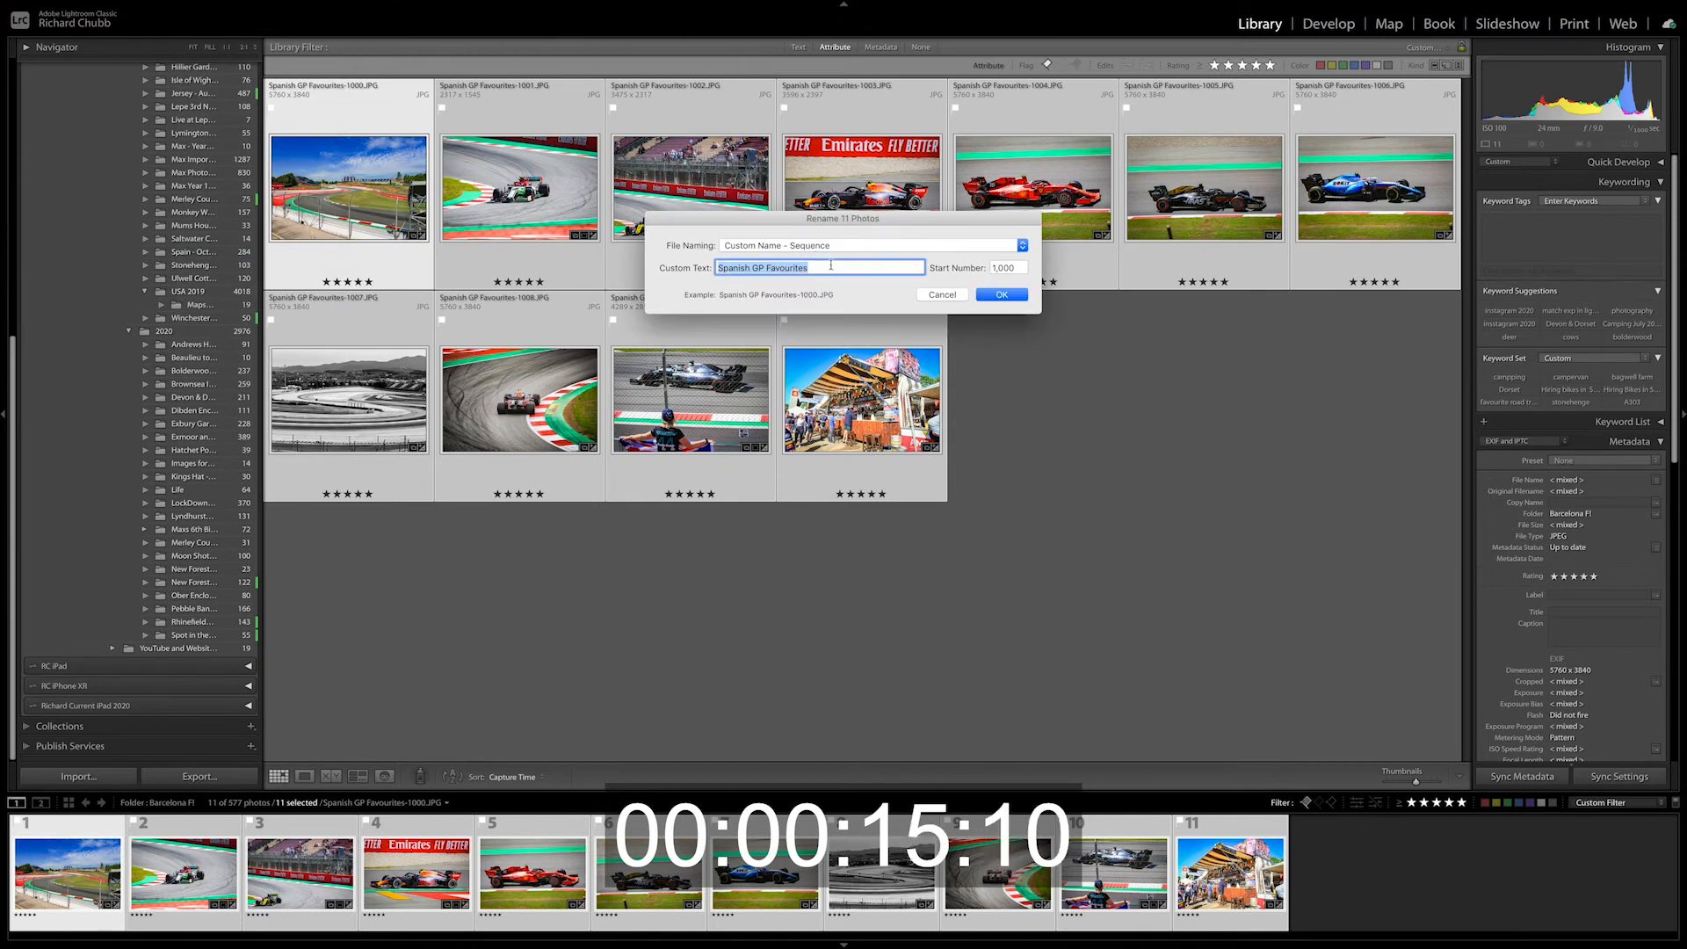
click(773, 245)
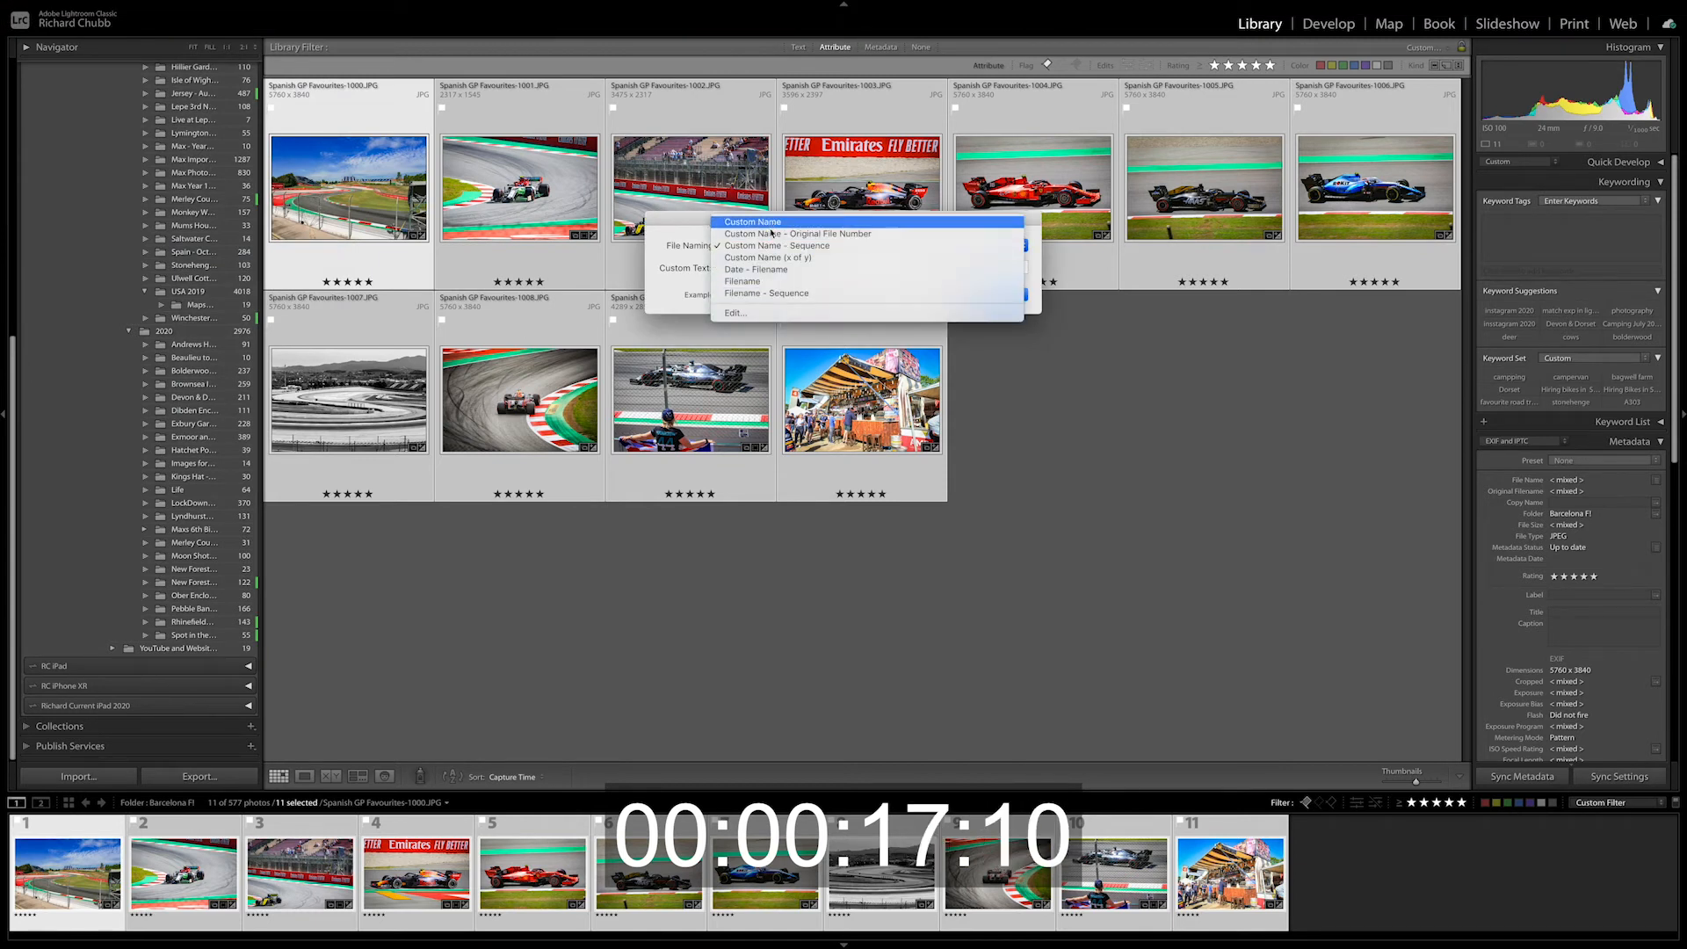
click(672, 243)
click(749, 250)
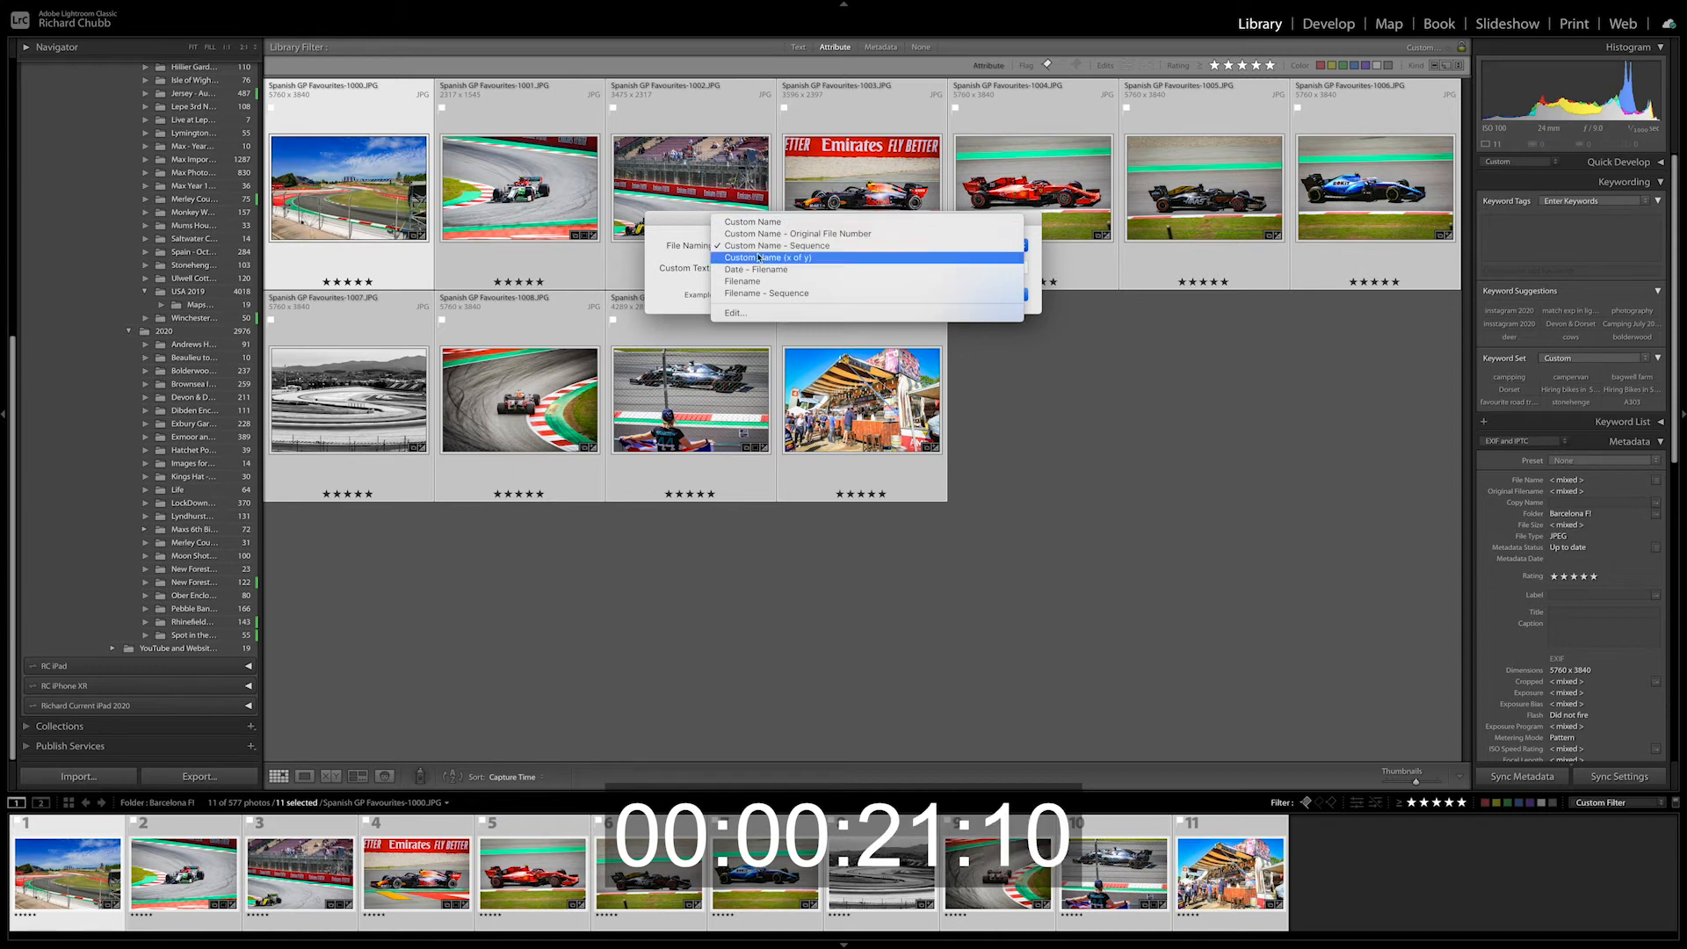
click(682, 260)
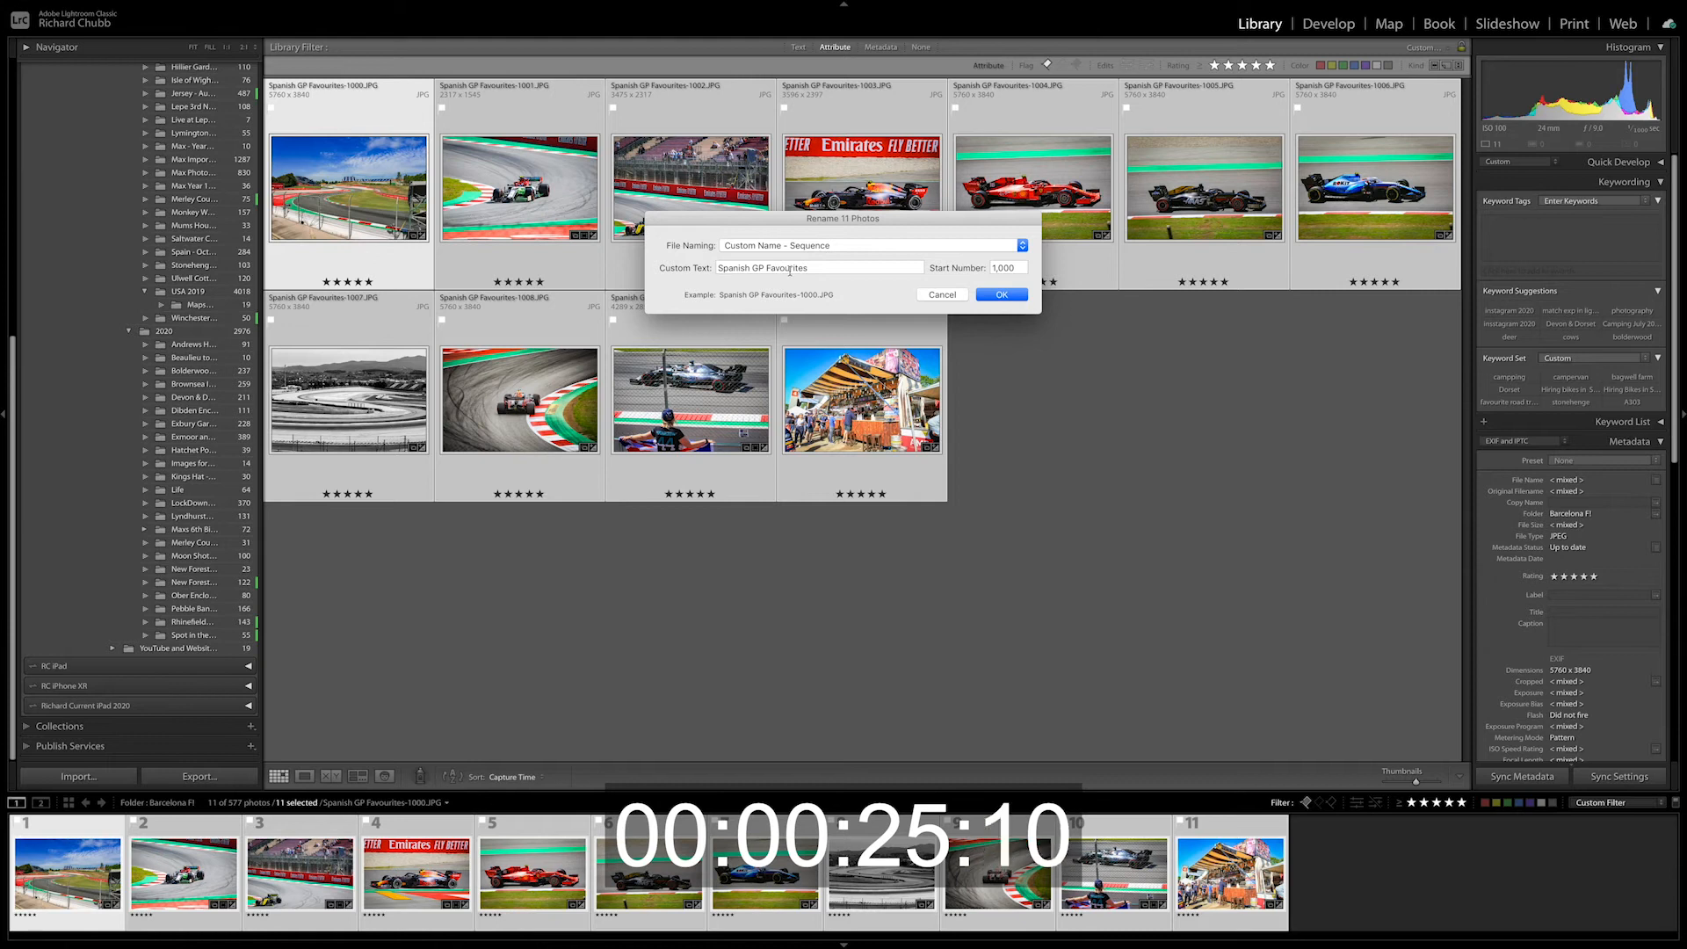
click(820, 268)
text(Barcelona Rename Fast)
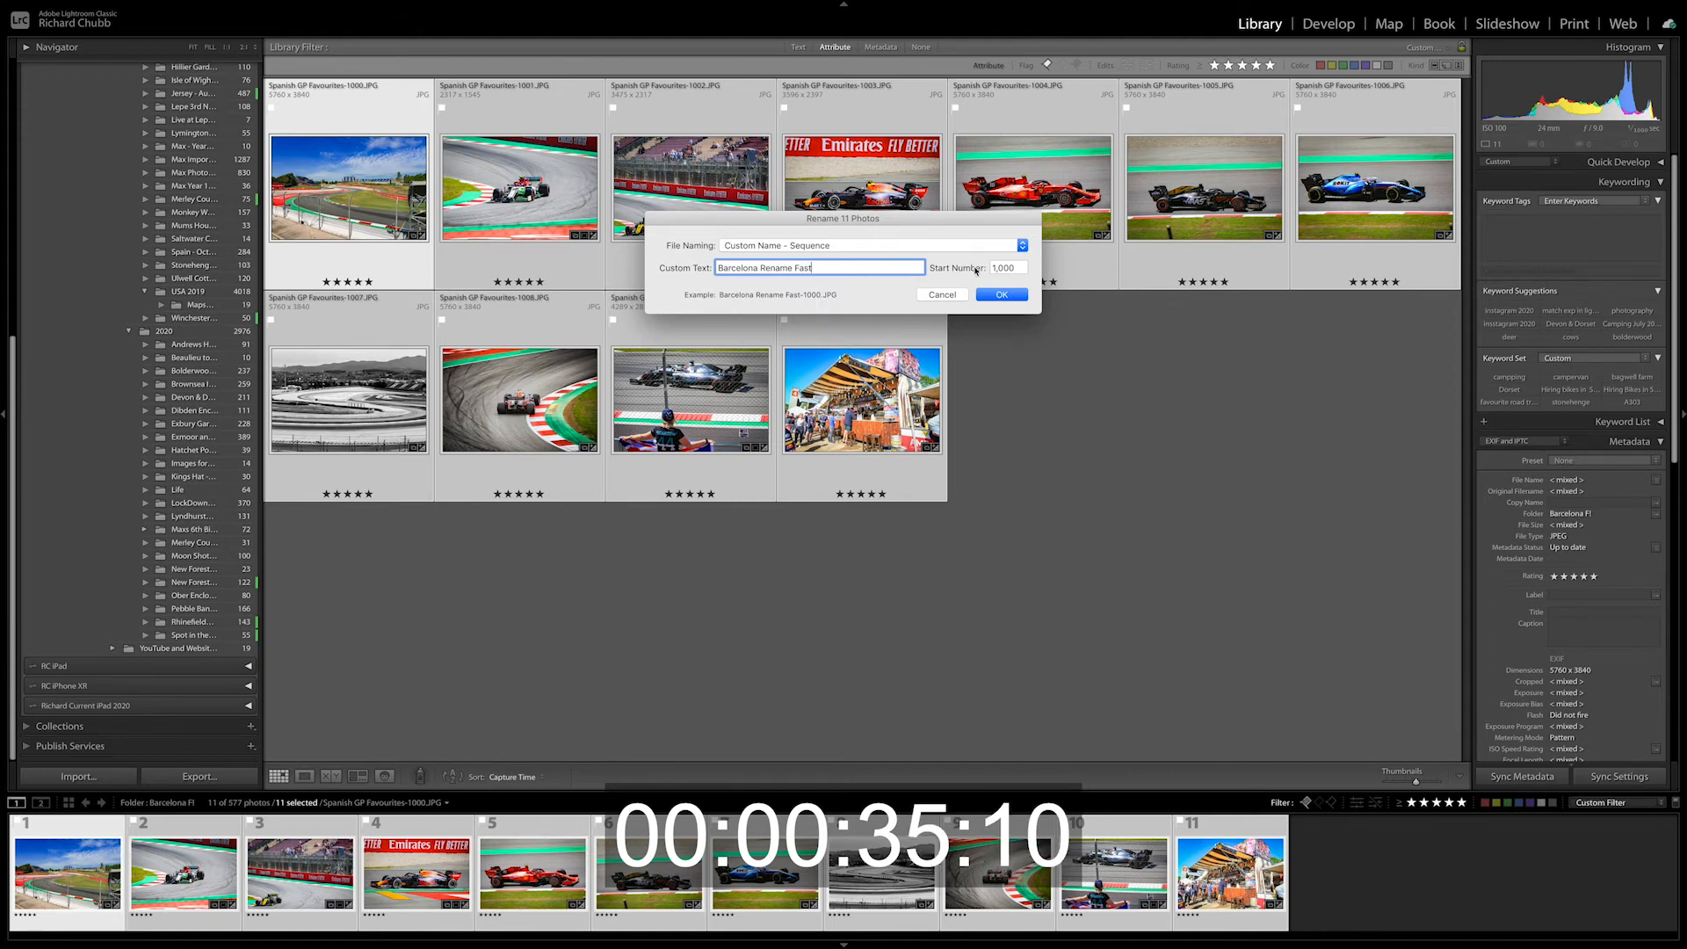
click(1002, 295)
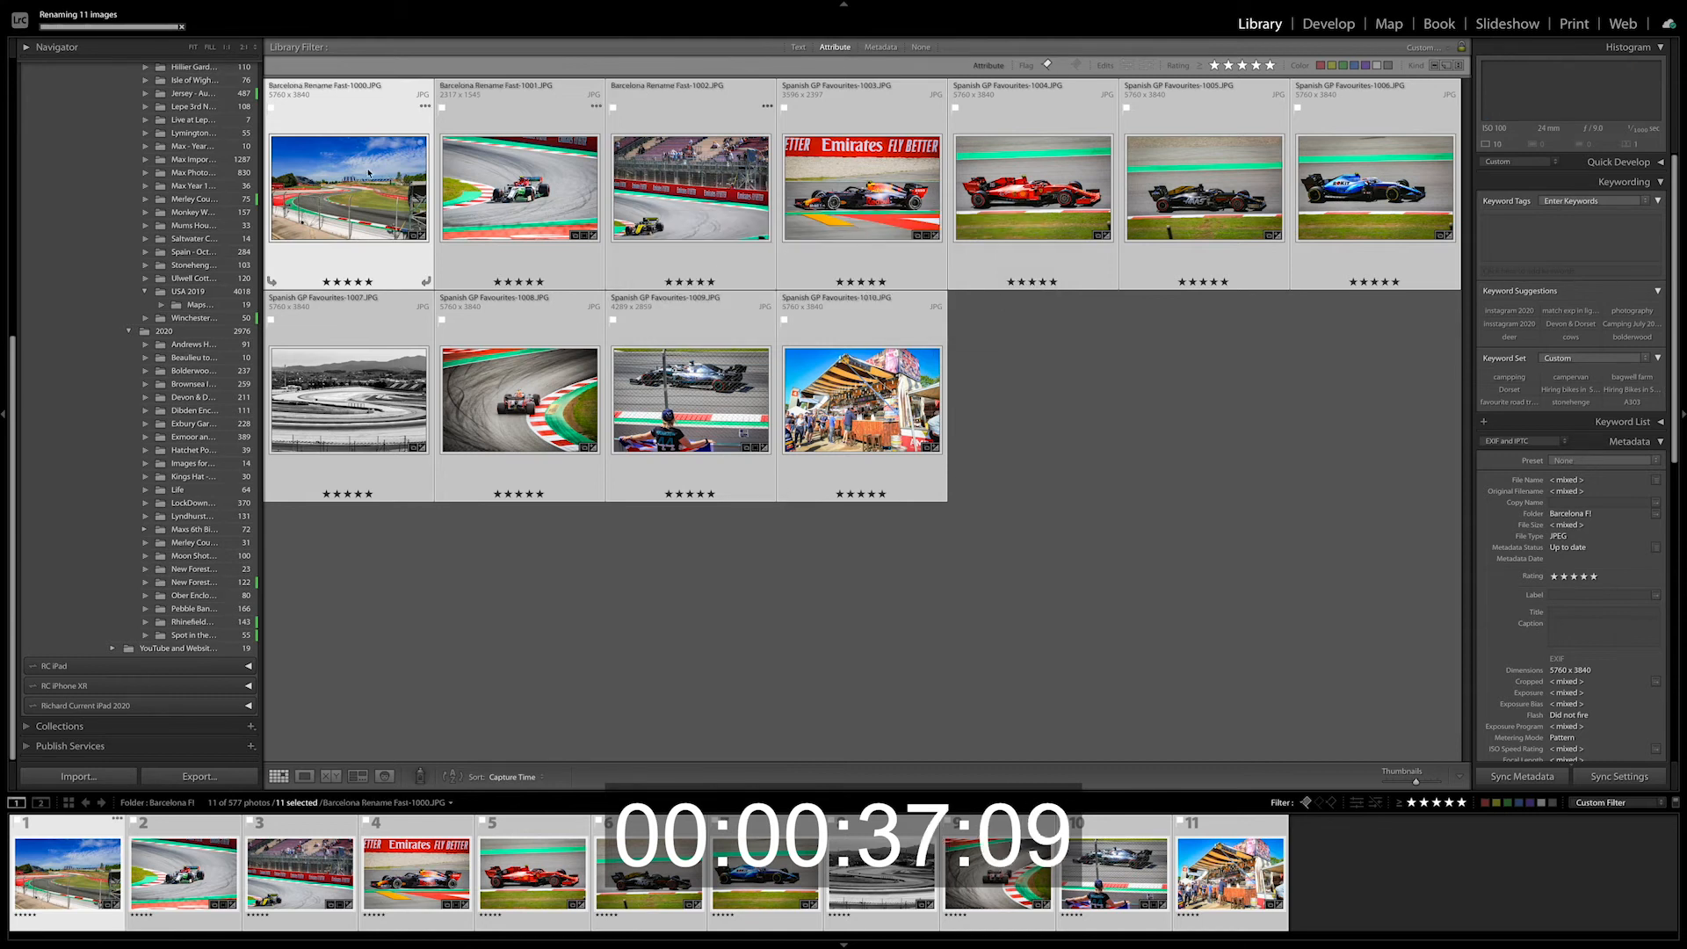